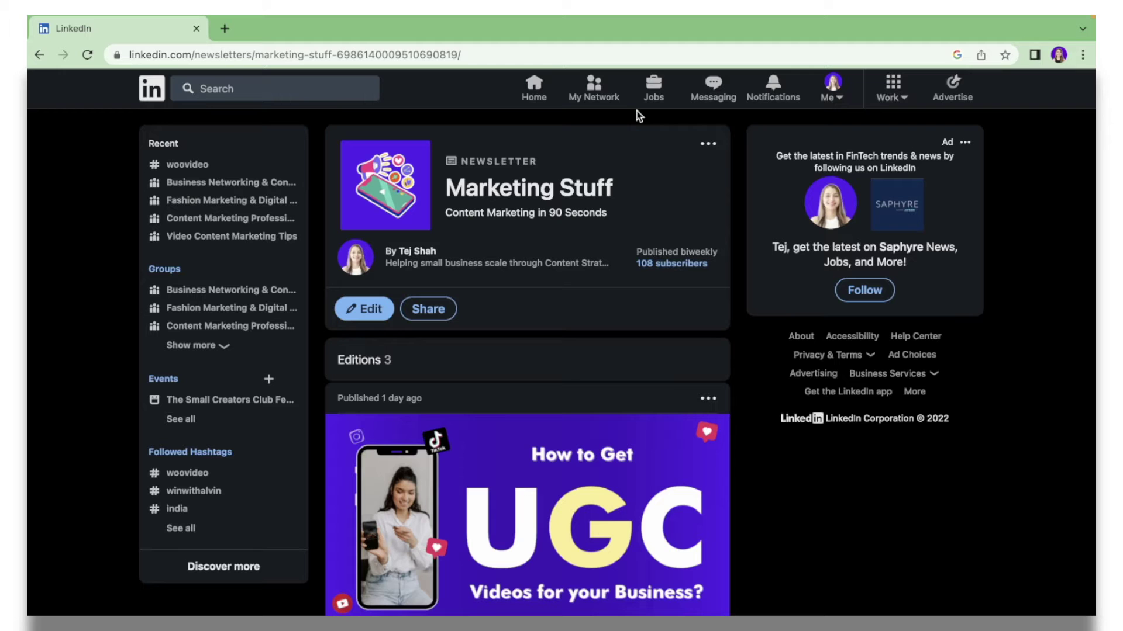
Step: Scroll up and down the Marketing Stuff newsletter page
{"action": "scroll", "coordinate": [578, 250], "scroll_direction": "down", "scroll_amount": 1}
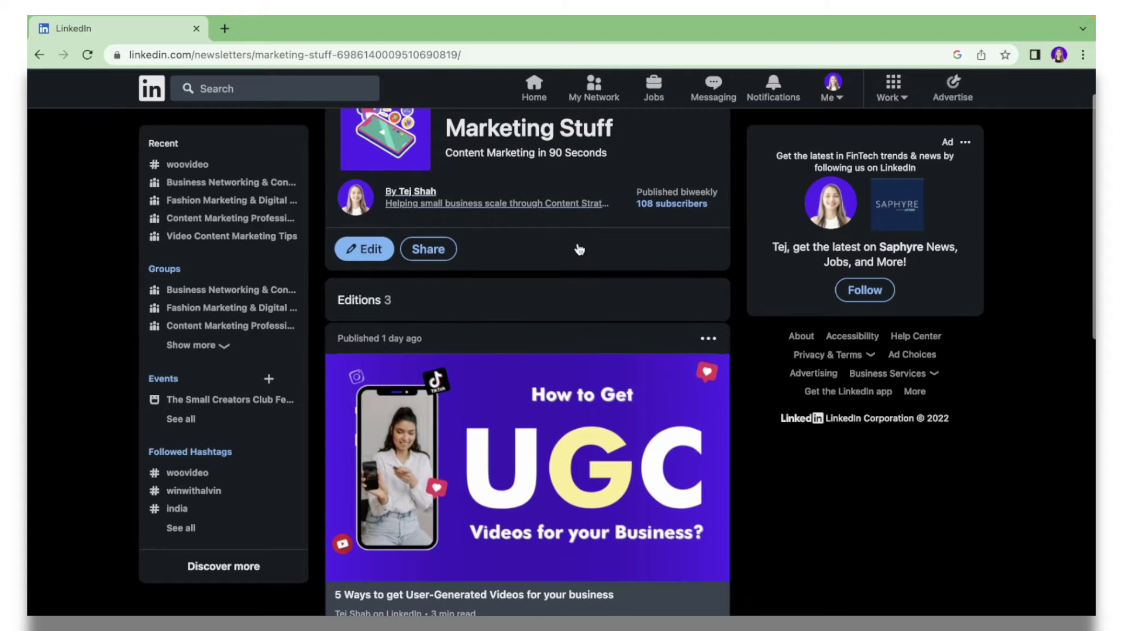
{"action": "scroll", "coordinate": [594, 338], "scroll_direction": "up", "scroll_amount": 1}
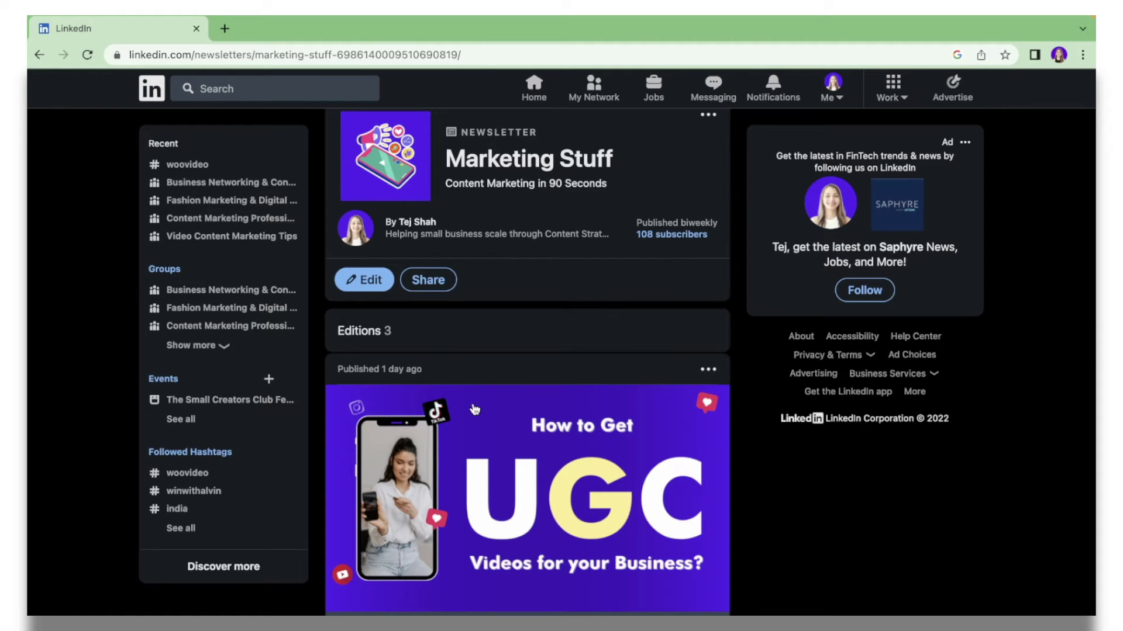
{"action": "scroll", "coordinate": [684, 244], "scroll_direction": "down", "scroll_amount": 2}
{"action": "scroll", "coordinate": [663, 154], "scroll_direction": "up", "scroll_amount": 1}
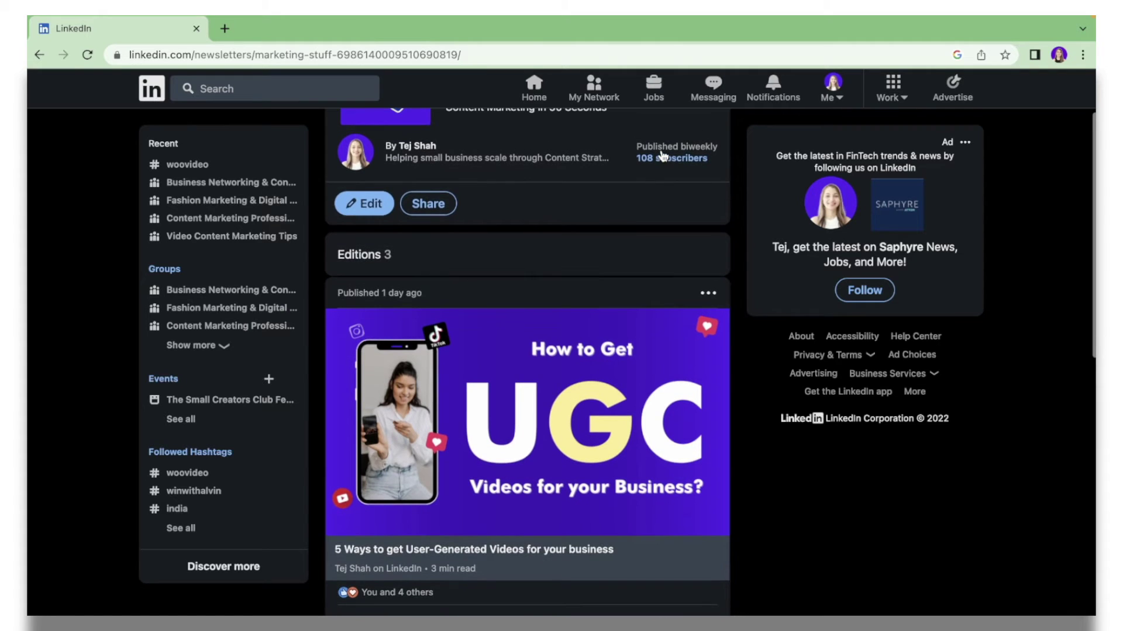
{"action": "scroll", "coordinate": [663, 158], "scroll_direction": "up", "scroll_amount": 2}
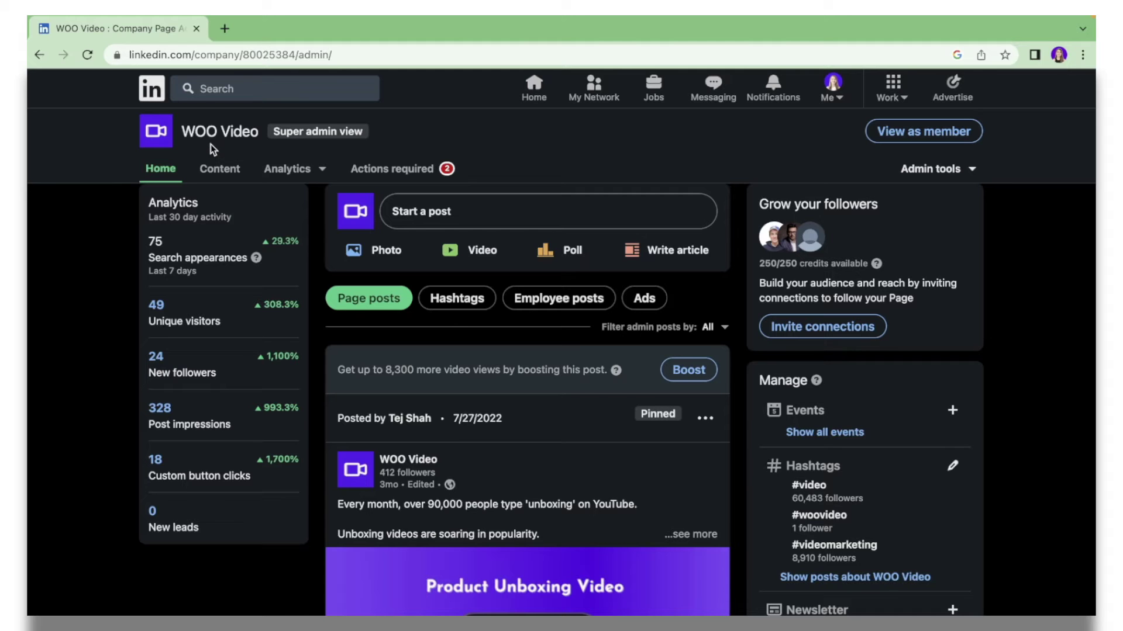
Step: From Write article, start a newsletter titled 'Marketing Stuff', described 'Content Marketing in 90 Seconds'
{"action": "left_click", "coordinate": [655, 258]}
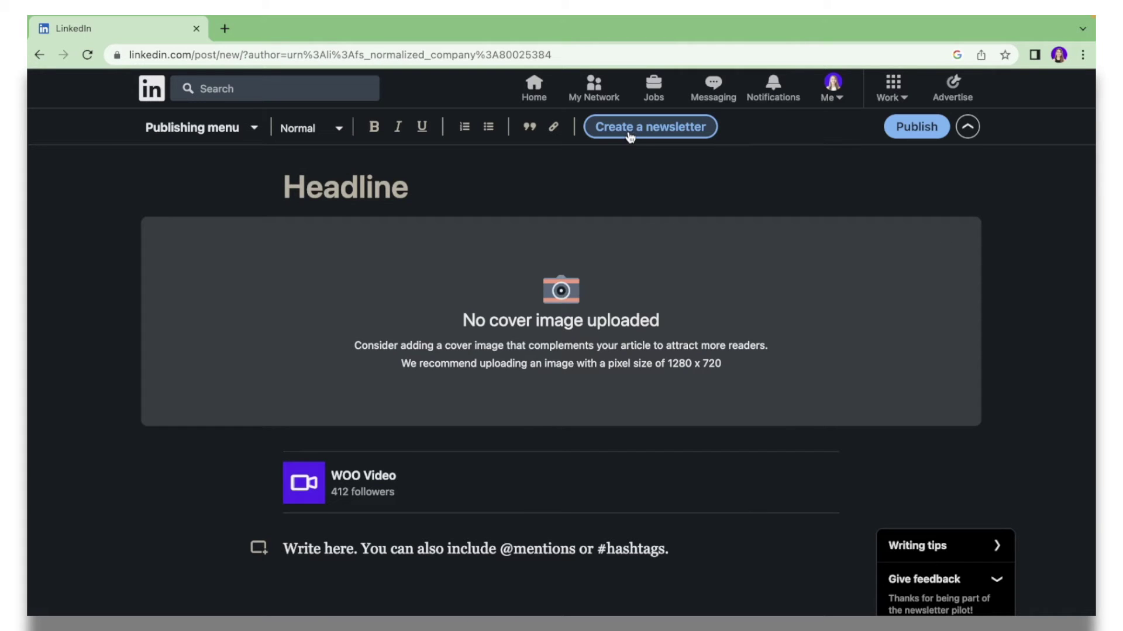
{"action": "left_click", "coordinate": [644, 136]}
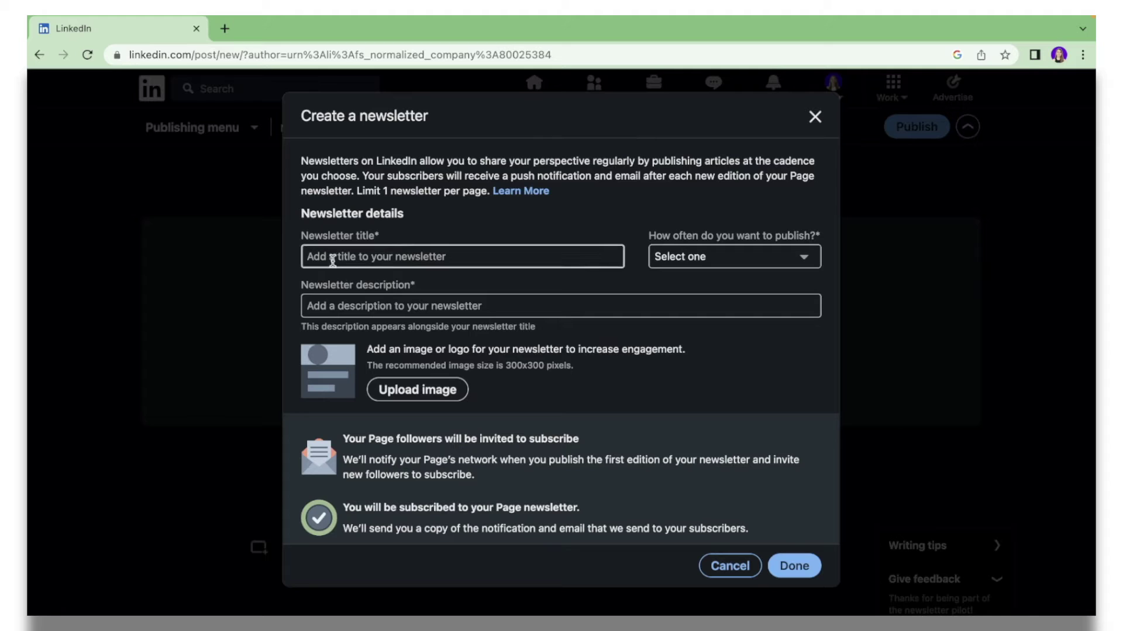
{"action": "left_click", "coordinate": [380, 257]}
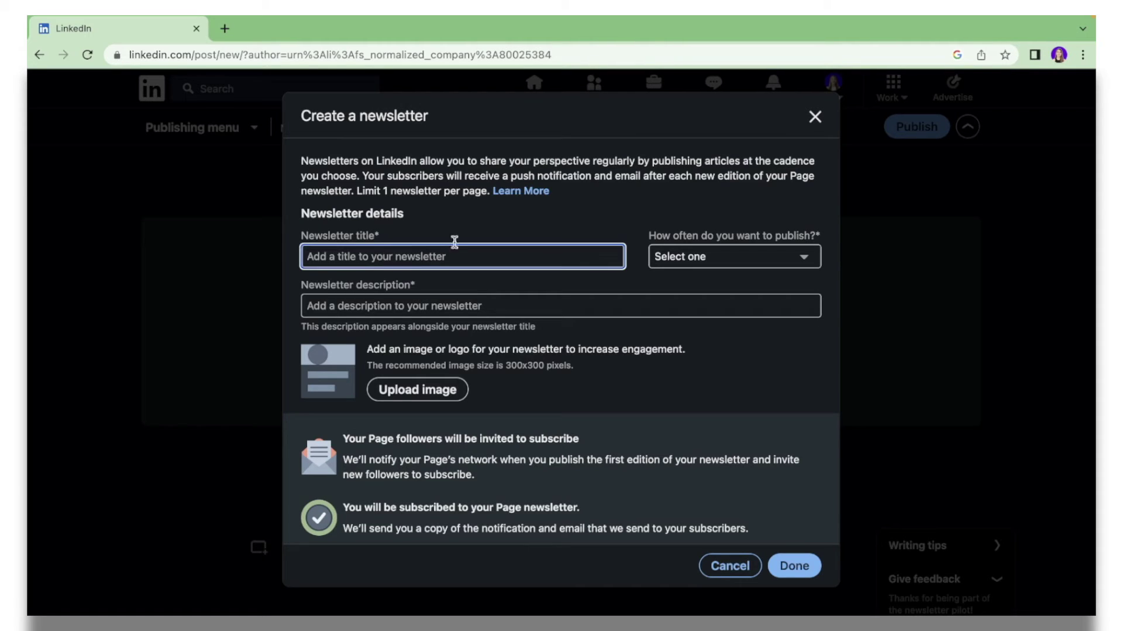
{"action": "type", "text": "Marketi"}
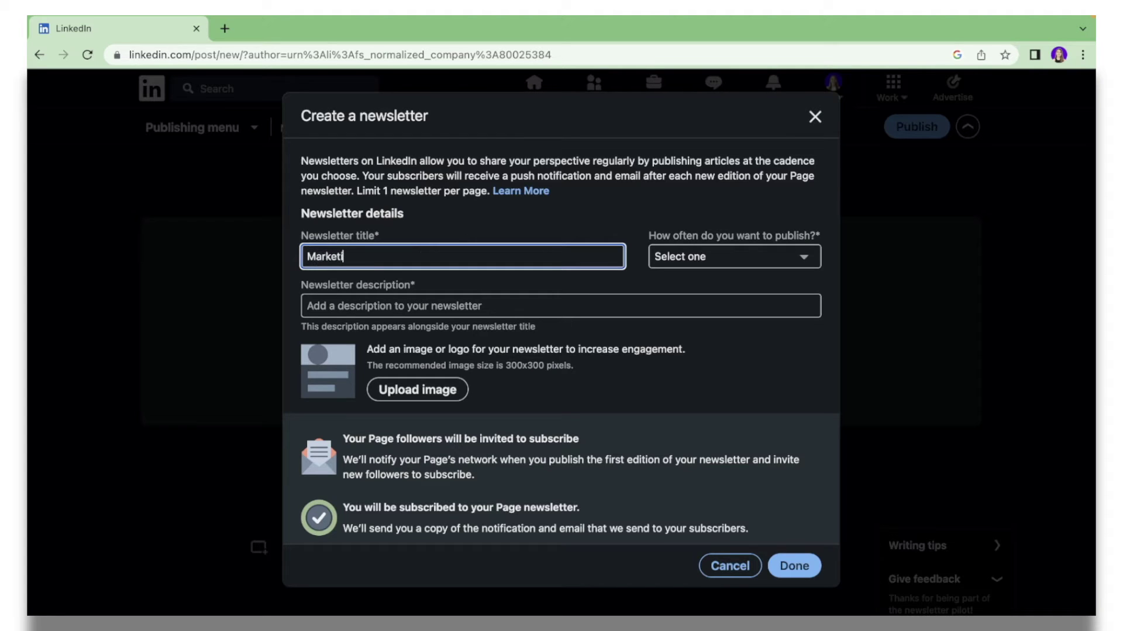
{"action": "type", "text": "ng Stuff"}
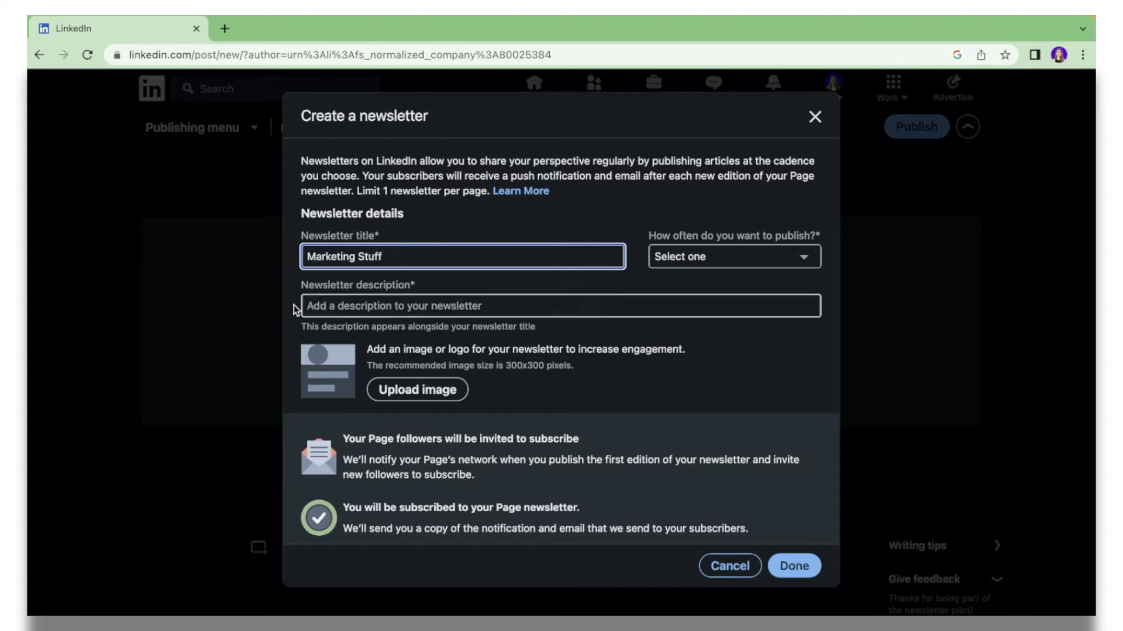
{"action": "left_click", "coordinate": [325, 307]}
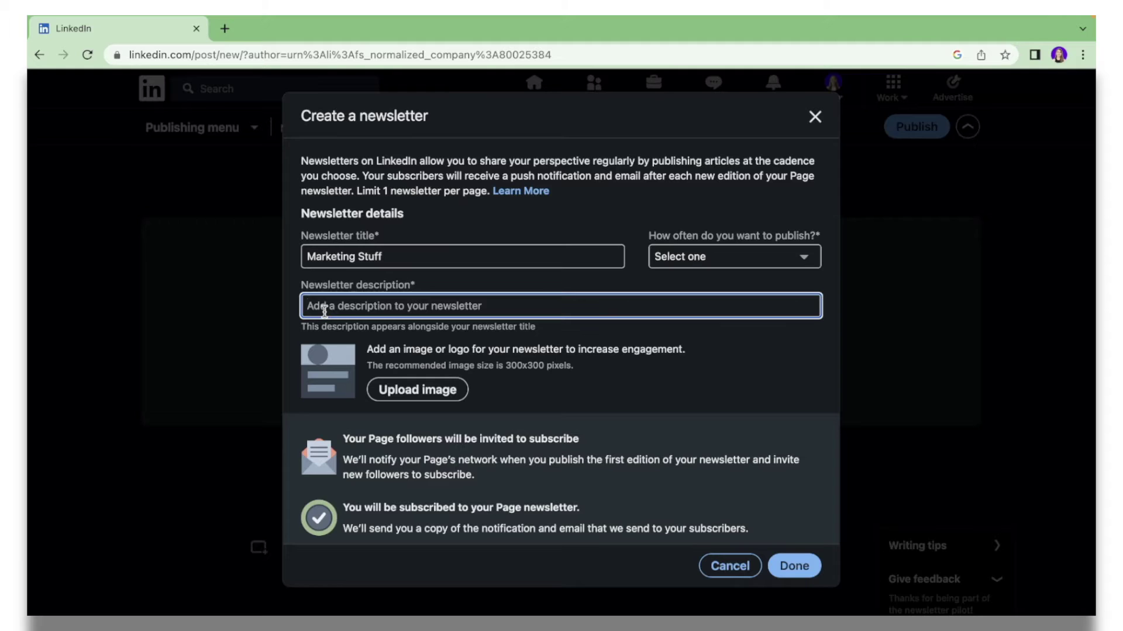
{"action": "type", "text": "Con"}
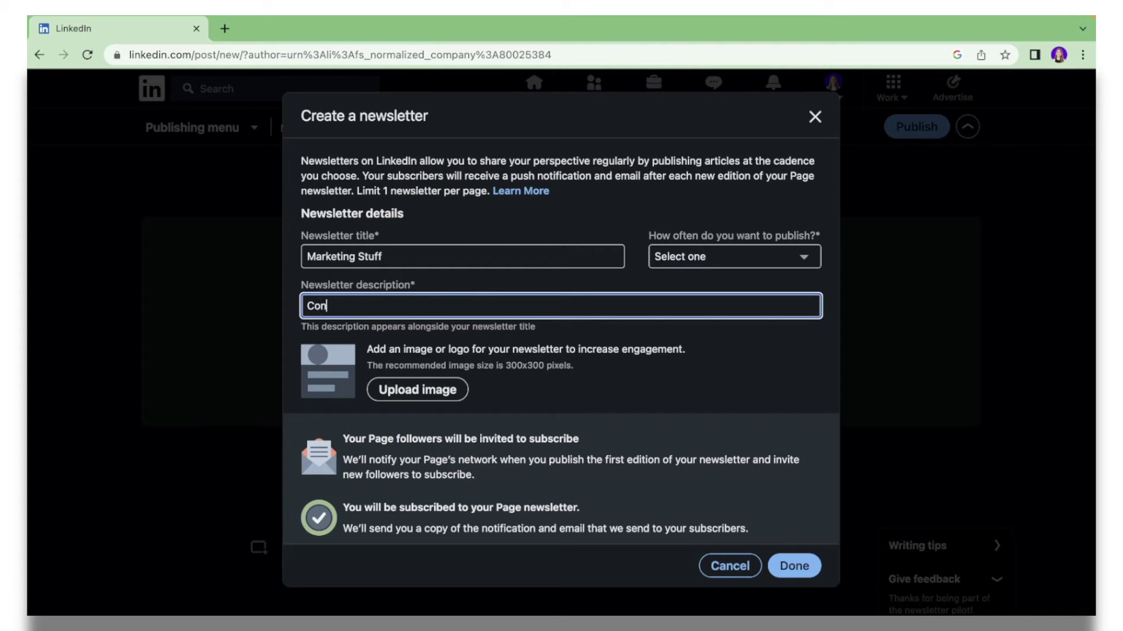
{"action": "type", "text": "tent Marketing in 90 Seconds"}
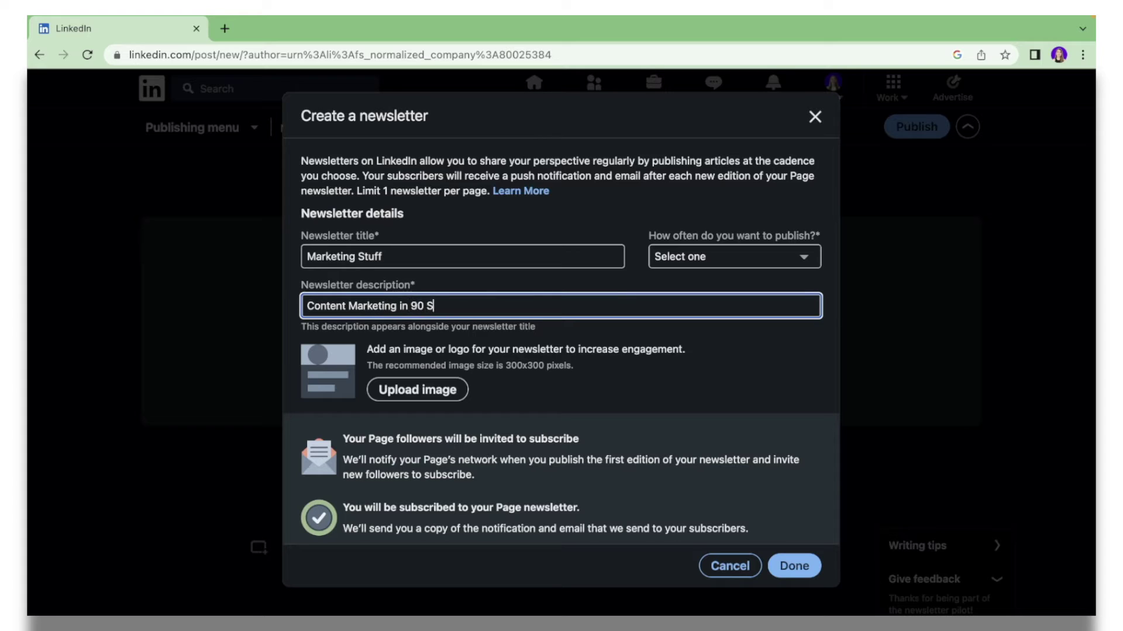
{"action": "left_click", "coordinate": [649, 238]}
Step: Set the newsletter's publishing frequency to Monthly
{"action": "left_click_drag", "start_coordinate": [649, 237], "coordinate": [823, 235]}
{"action": "left_click", "coordinate": [754, 269]}
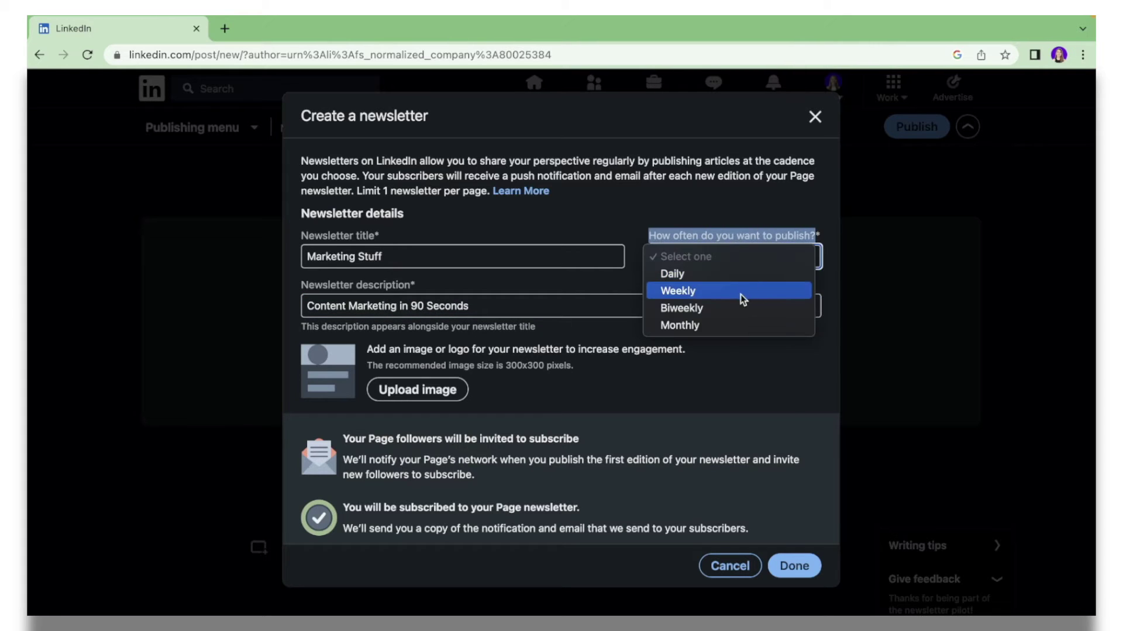
{"action": "left_click", "coordinate": [739, 322]}
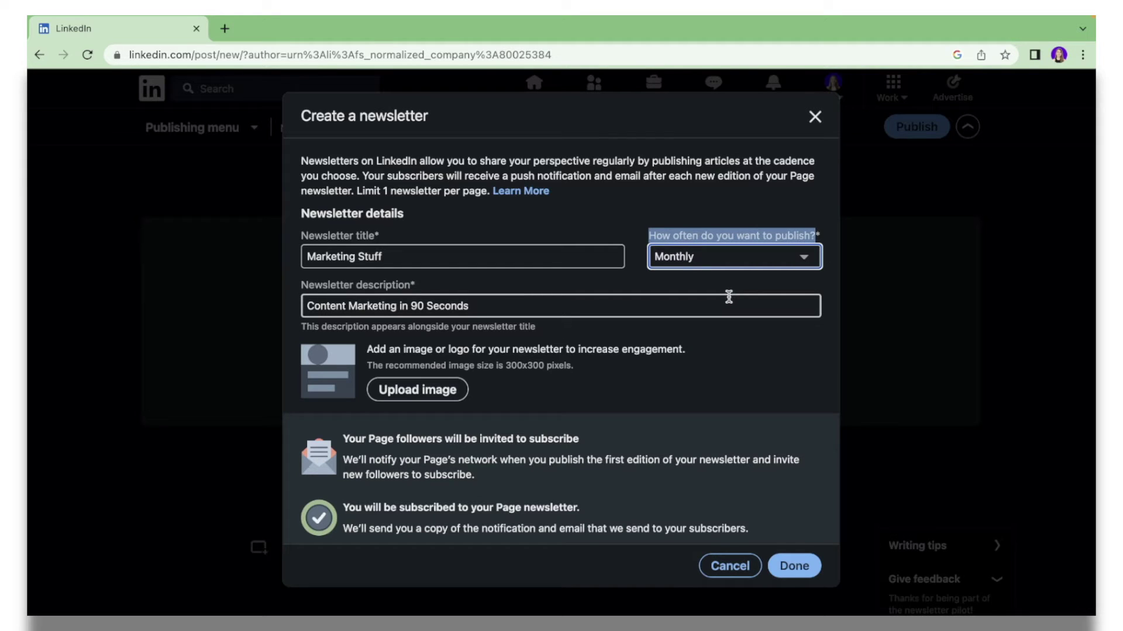
Step: Upload the portrait JPEG from Downloads as the logo and create the newsletter
{"action": "left_click", "coordinate": [409, 398]}
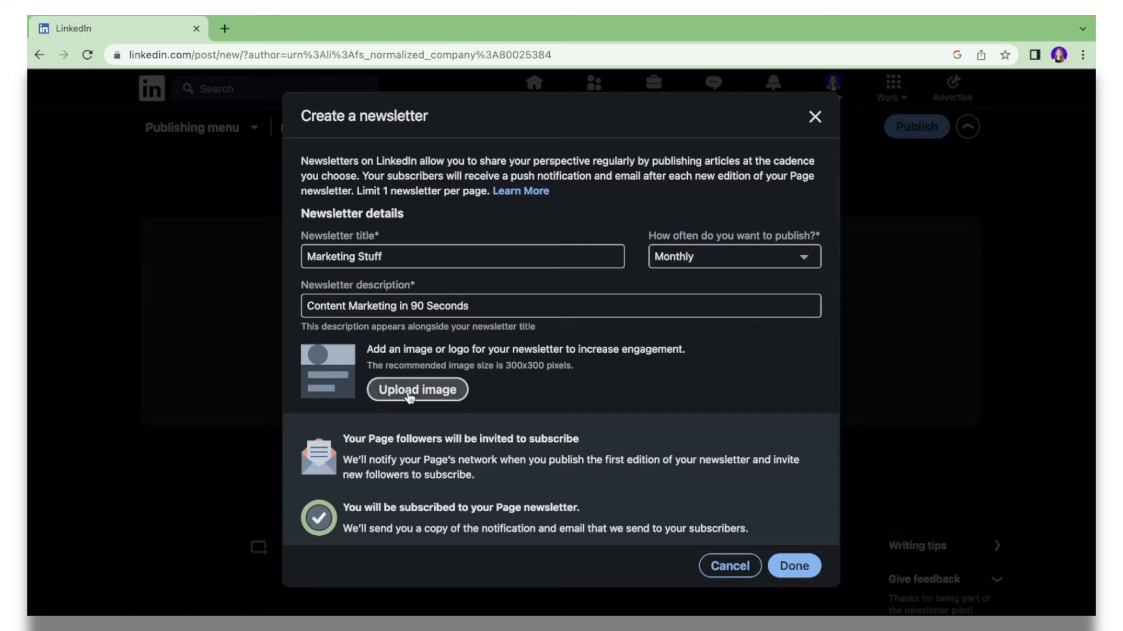
{"action": "left_click", "coordinate": [410, 390]}
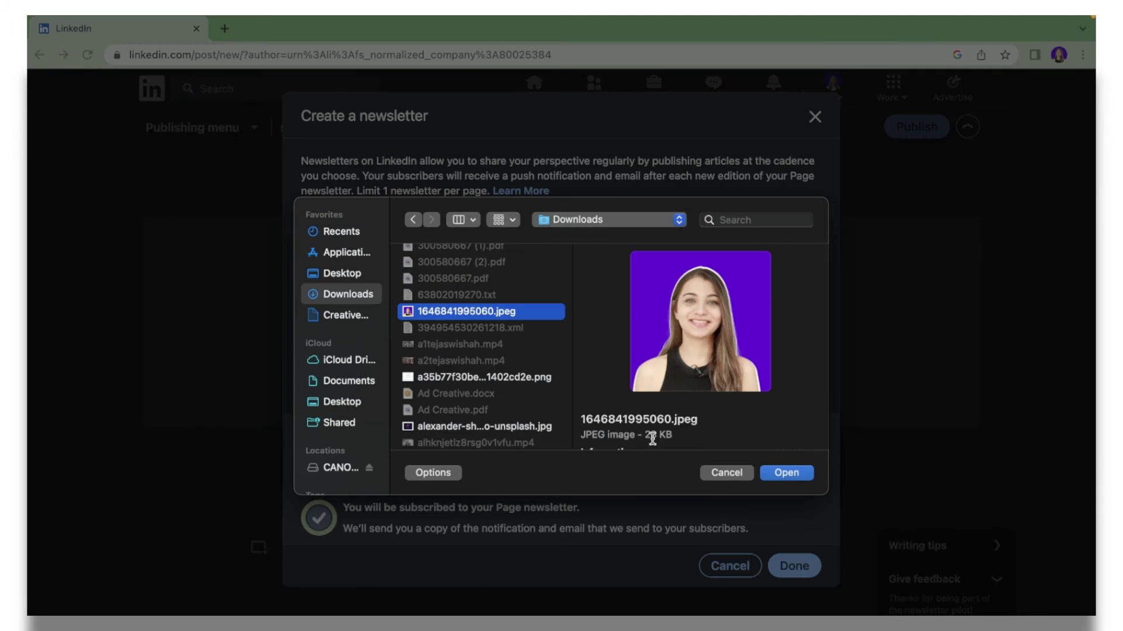
{"action": "left_click", "coordinate": [778, 475]}
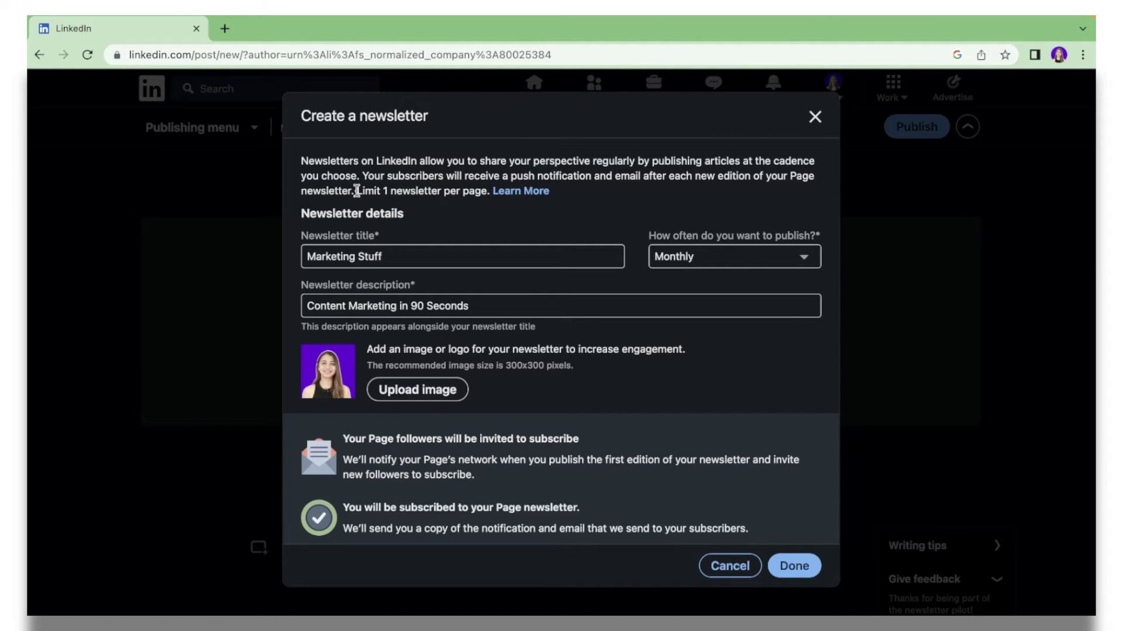
{"action": "left_click_drag", "start_coordinate": [356, 191], "coordinate": [484, 186]}
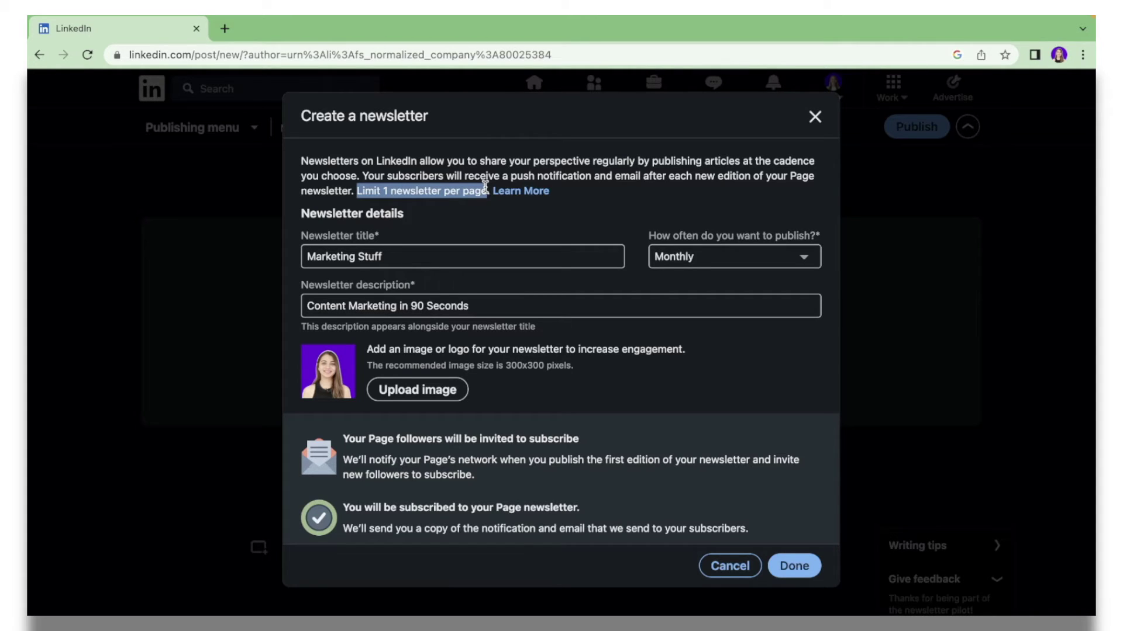
{"action": "left_click", "coordinate": [798, 568]}
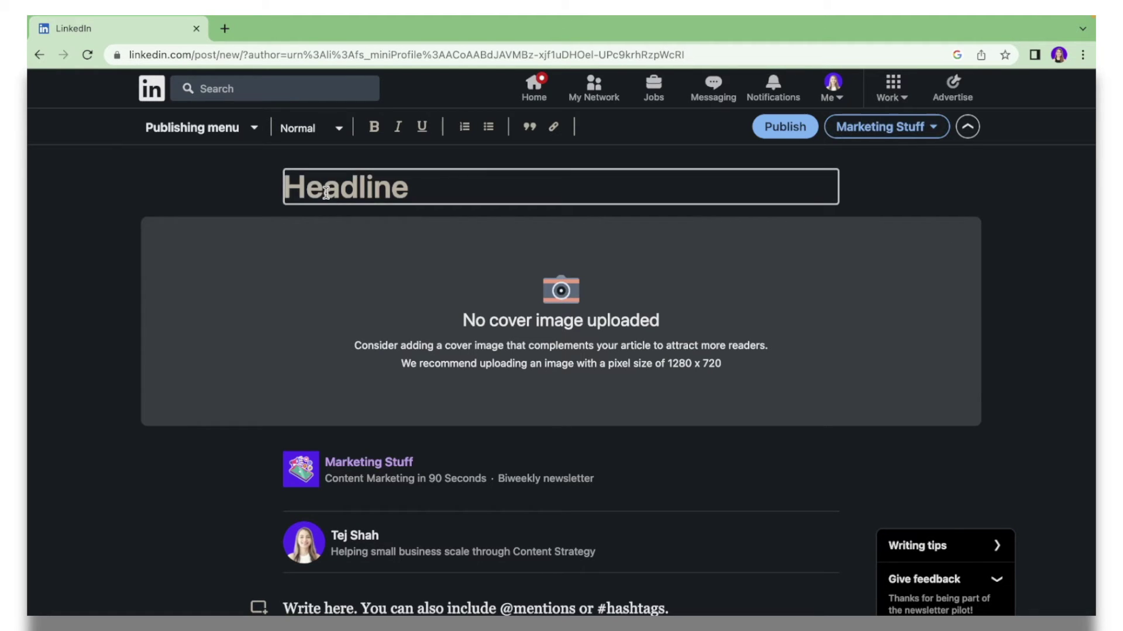
Step: Keep the article in Marketing Stuff and enter the headline 'Cold Calling Vs Content Marketing'
{"action": "left_click", "coordinate": [872, 124]}
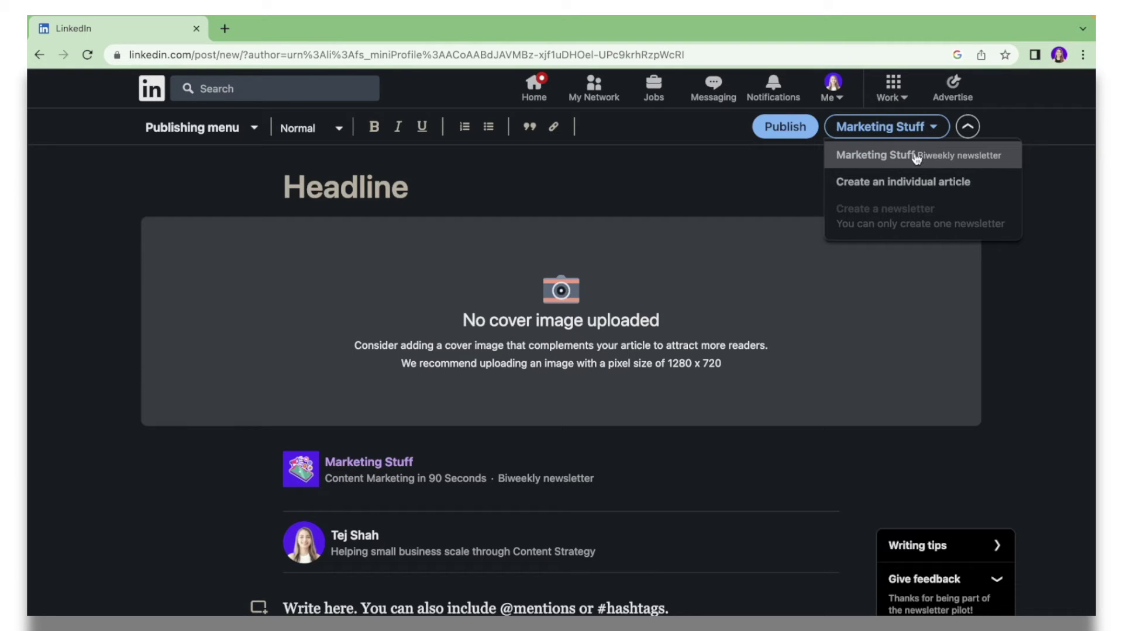
{"action": "left_click", "coordinate": [840, 155]}
{"action": "left_click", "coordinate": [400, 182]}
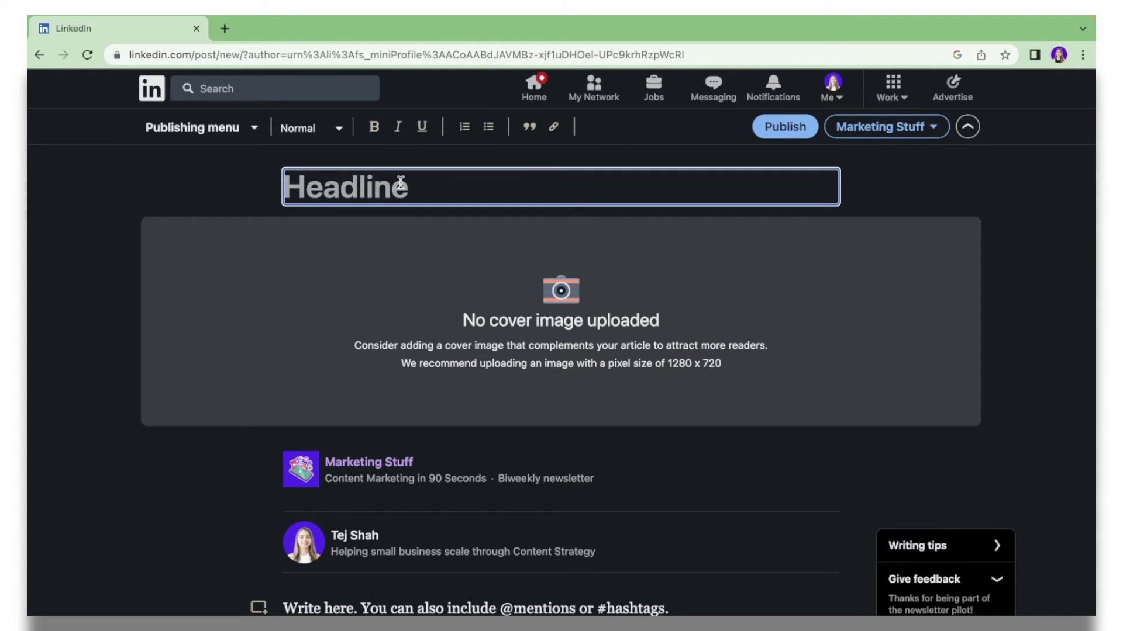
{"action": "type", "text": "Col"}
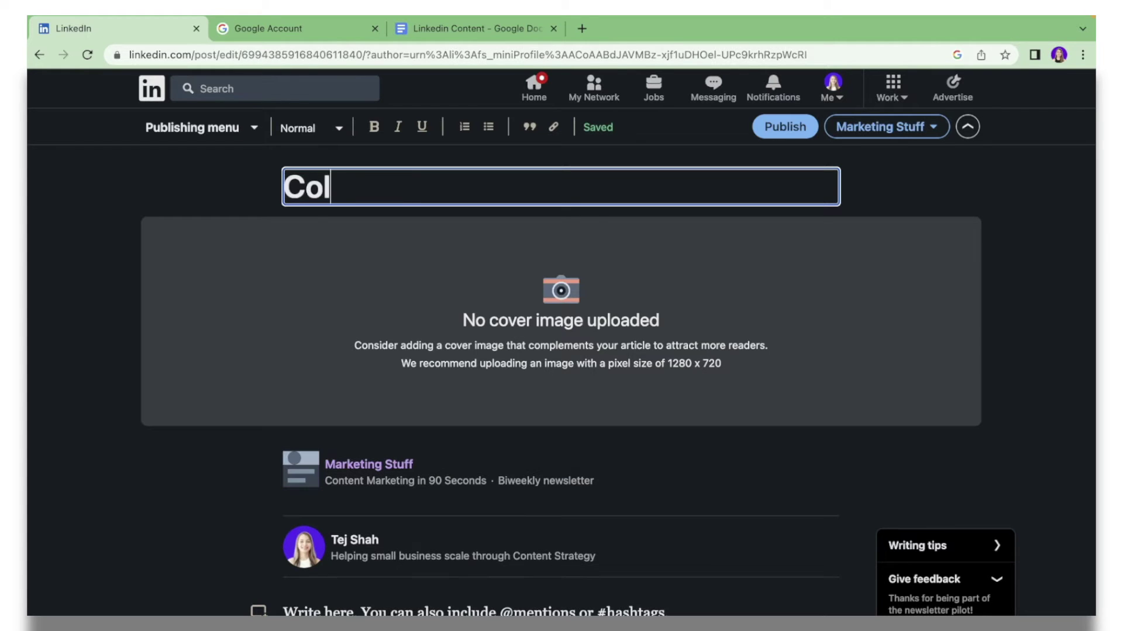
{"action": "type", "text": "d C"}
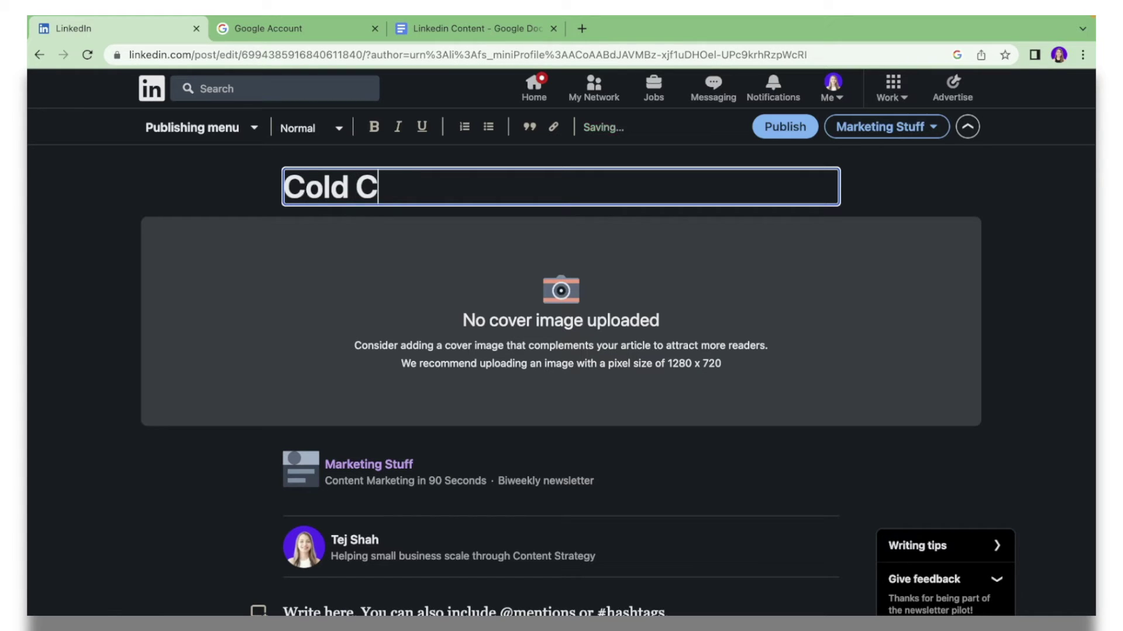
{"action": "type", "text": "alling Vs C"}
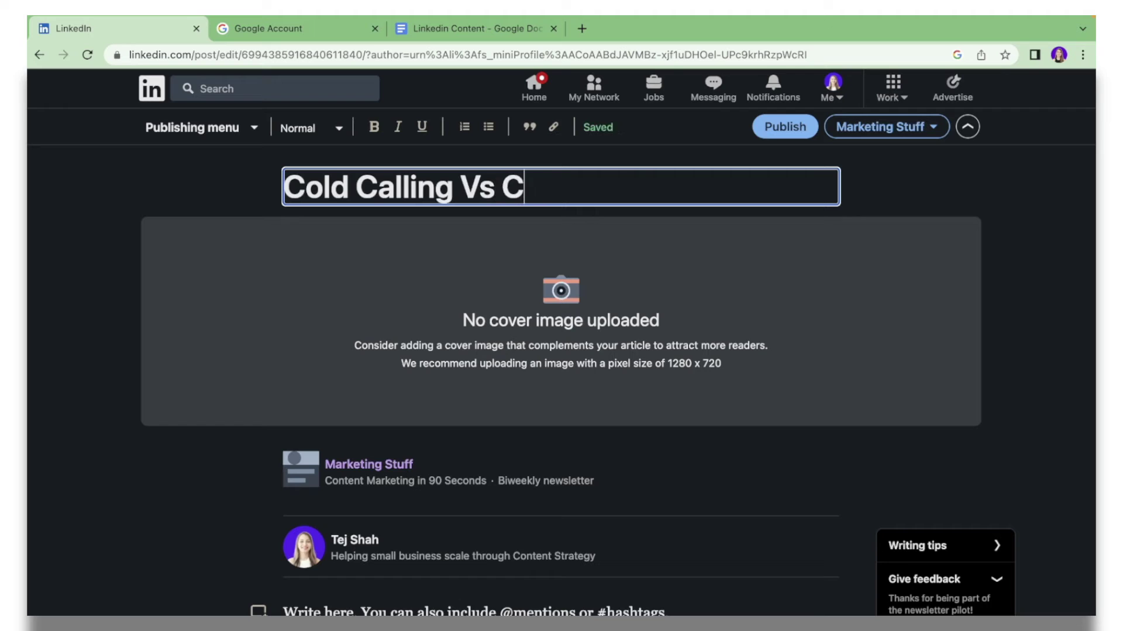
{"action": "type", "text": "ontent Marketing"}
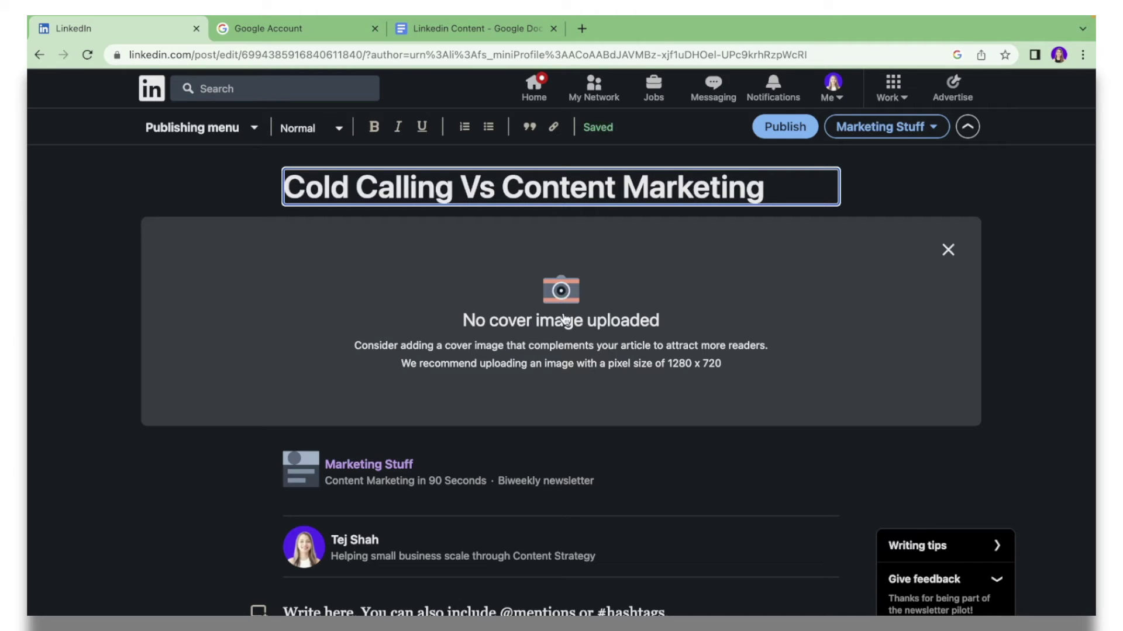
Step: Paste the article text beginning 'Sure,' into the body
{"action": "scroll", "coordinate": [468, 318], "scroll_direction": "down", "scroll_amount": 3}
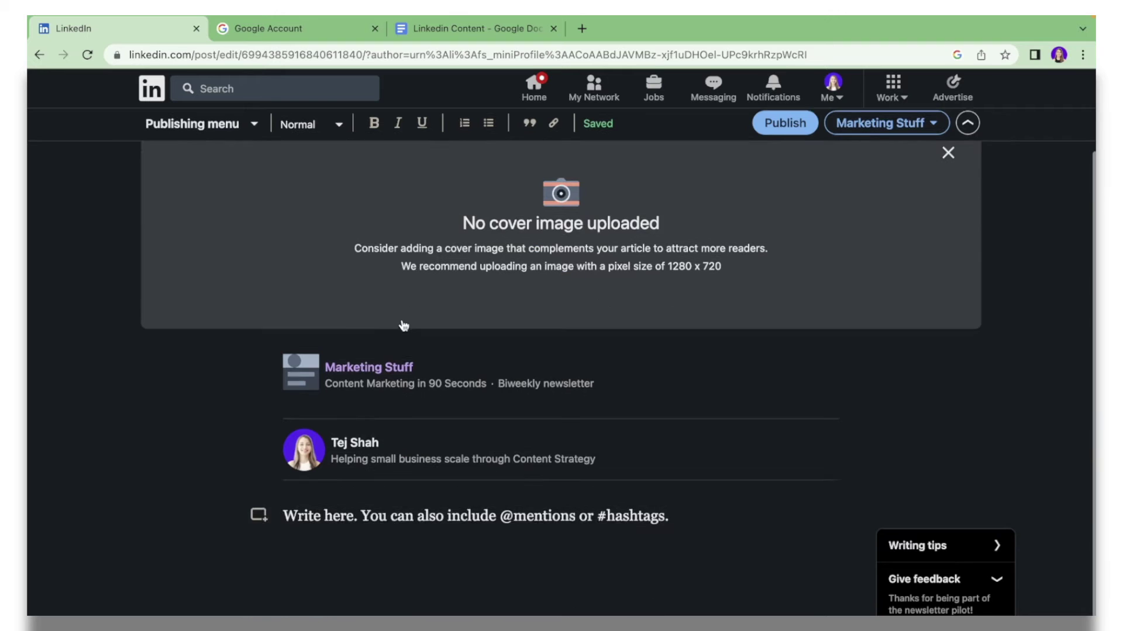
{"action": "left_click", "coordinate": [292, 522]}
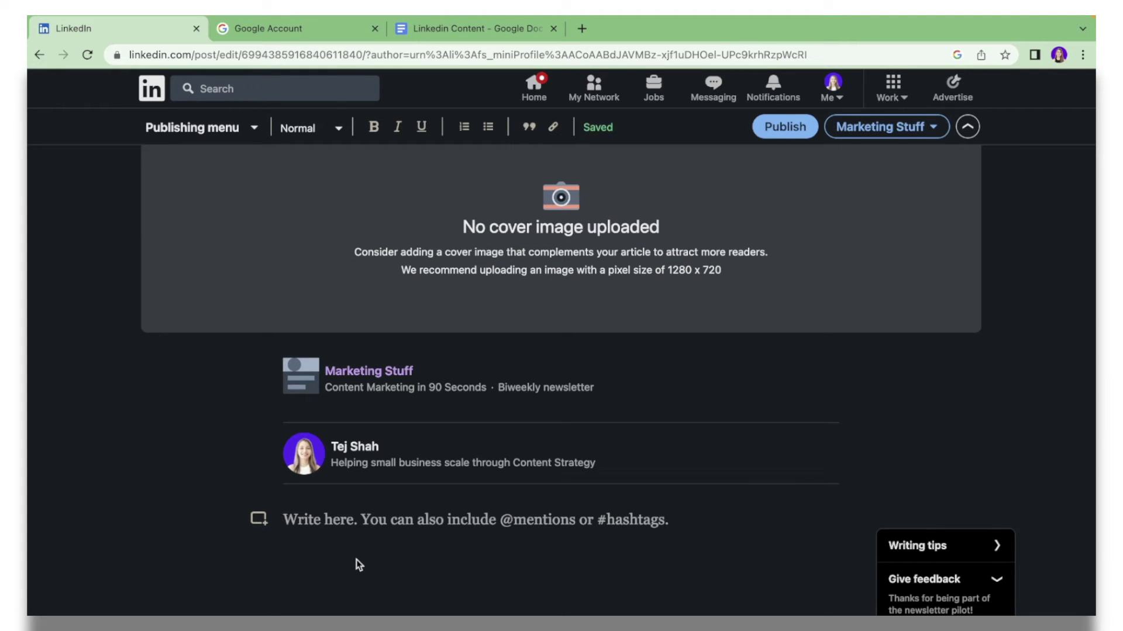
{"action": "key", "text": "super+v"}
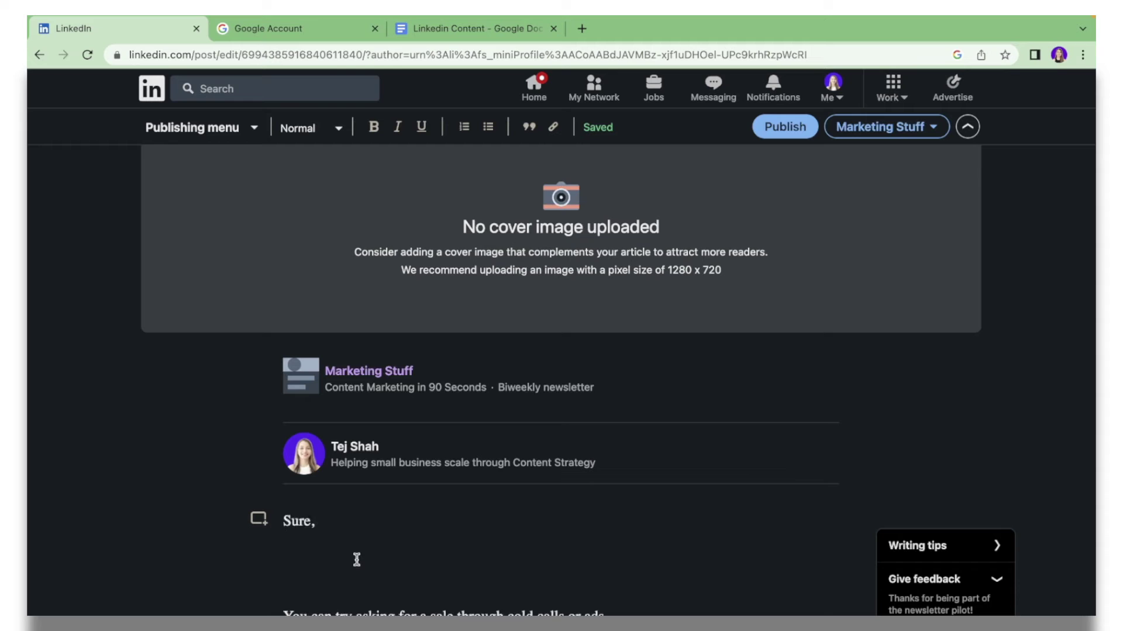
{"action": "scroll", "coordinate": [421, 536], "scroll_direction": "down", "scroll_amount": 3}
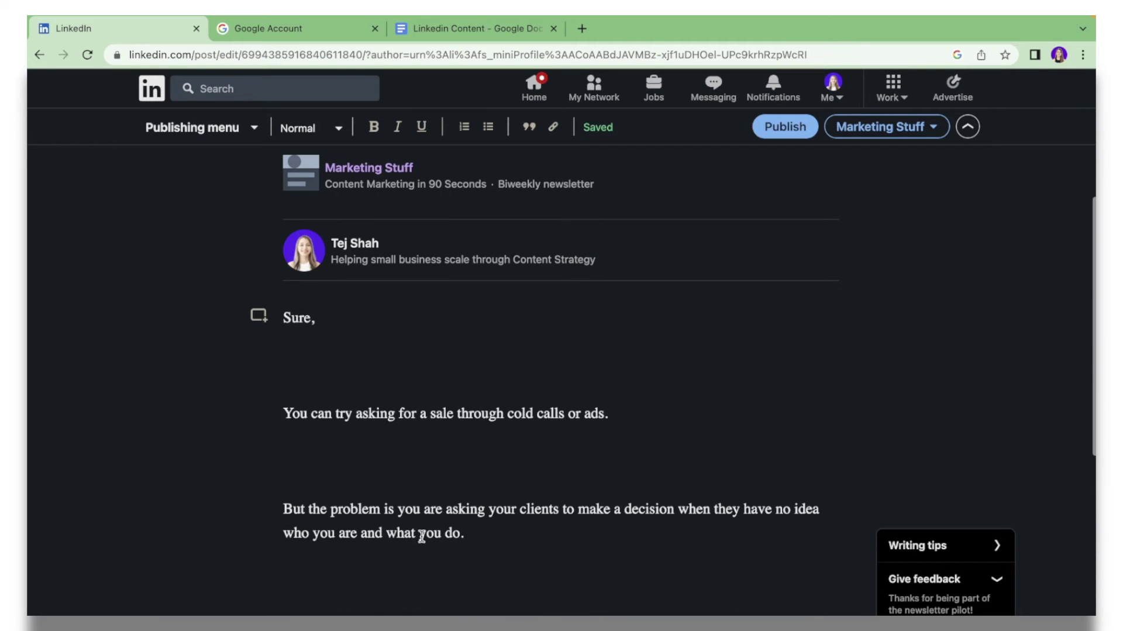
Step: Delete the blank lines between the pasted paragraphs
{"action": "left_click", "coordinate": [283, 414]}
{"action": "key", "text": "BackSpace"}
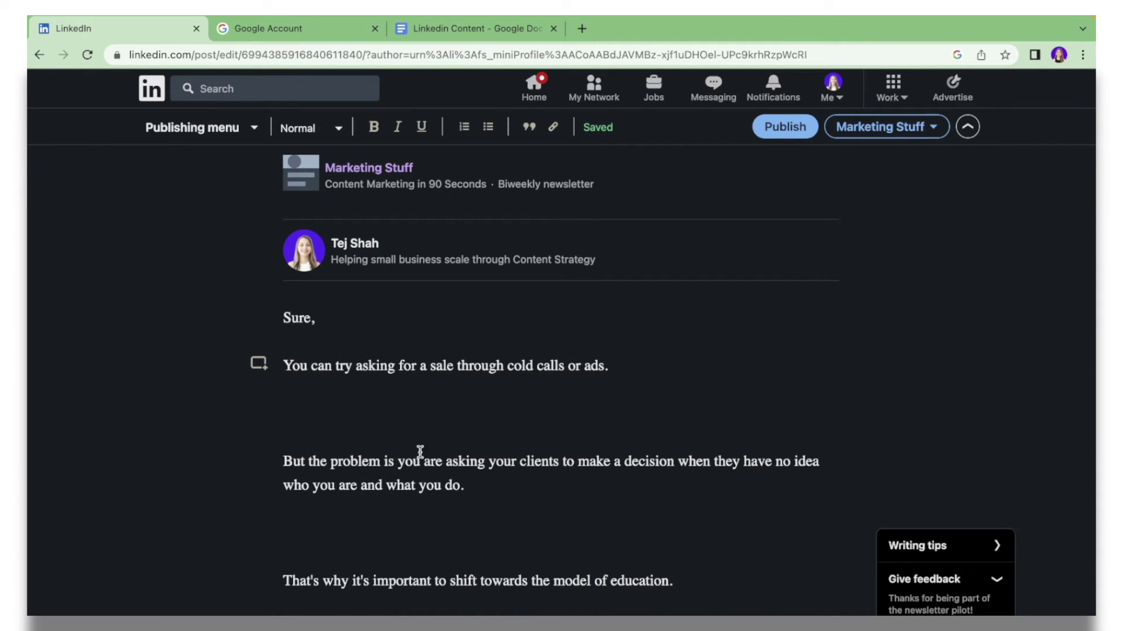
{"action": "left_click", "coordinate": [283, 464]}
{"action": "key", "text": "BackSpace"}
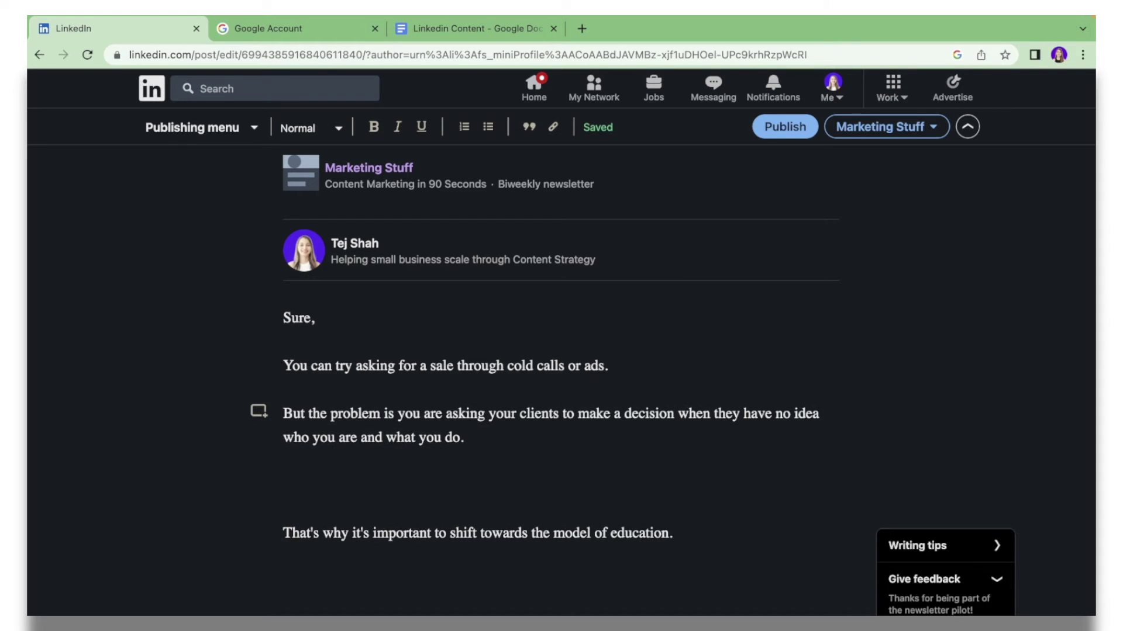
{"action": "left_click", "coordinate": [283, 535]}
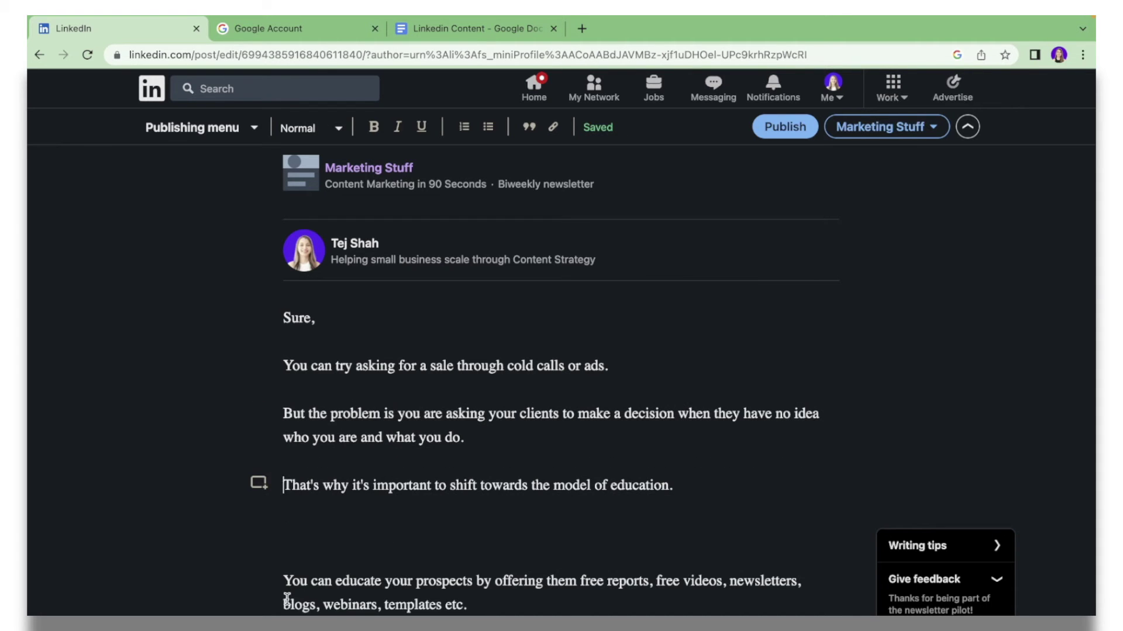
{"action": "key", "text": "BackSpace"}
{"action": "left_click", "coordinate": [284, 585]}
{"action": "key", "text": "BackSpace"}
{"action": "scroll", "coordinate": [333, 544], "scroll_direction": "up", "scroll_amount": 2}
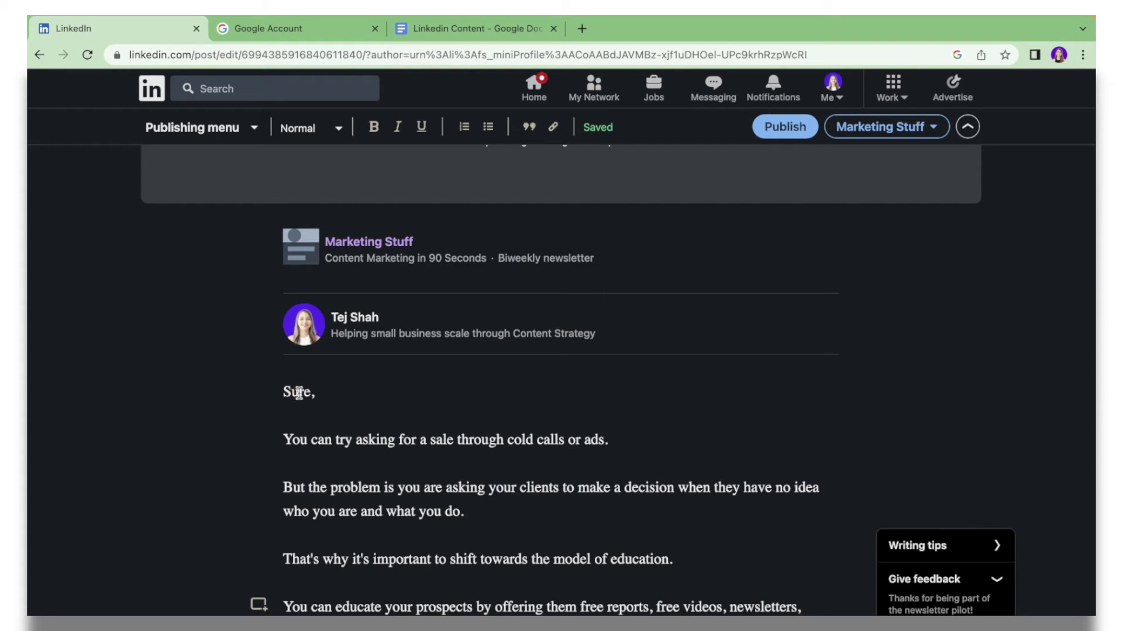
Step: Make the opening word 'Sure,' bold and italic
{"action": "left_click_drag", "start_coordinate": [320, 393], "coordinate": [280, 383]}
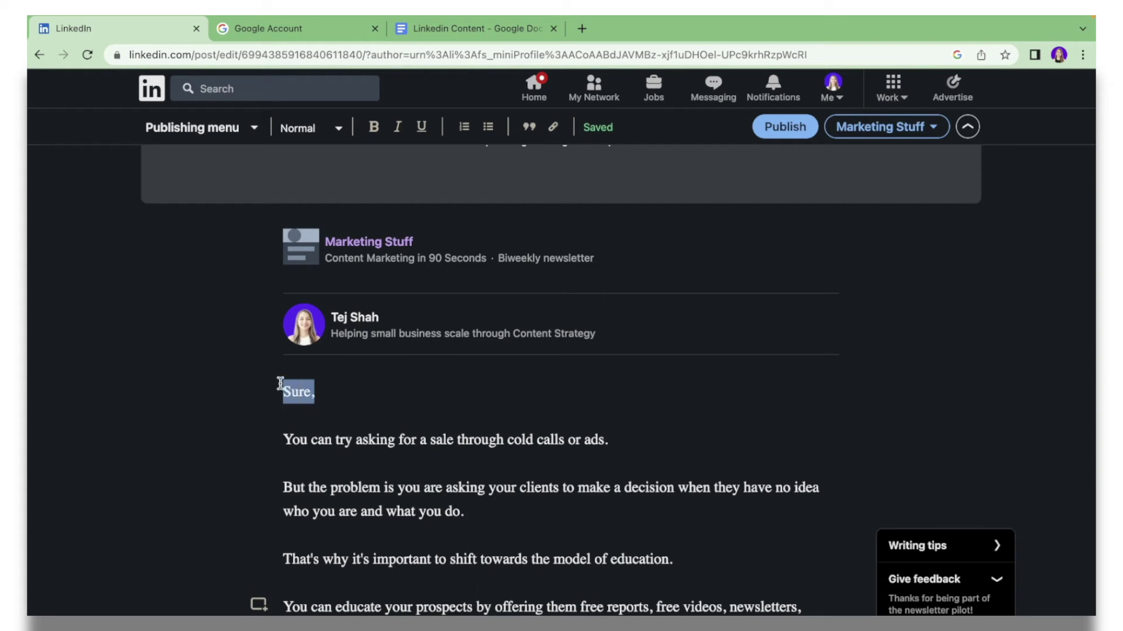
{"action": "left_click", "coordinate": [373, 127]}
{"action": "left_click", "coordinate": [397, 128]}
{"action": "left_click", "coordinate": [421, 127]}
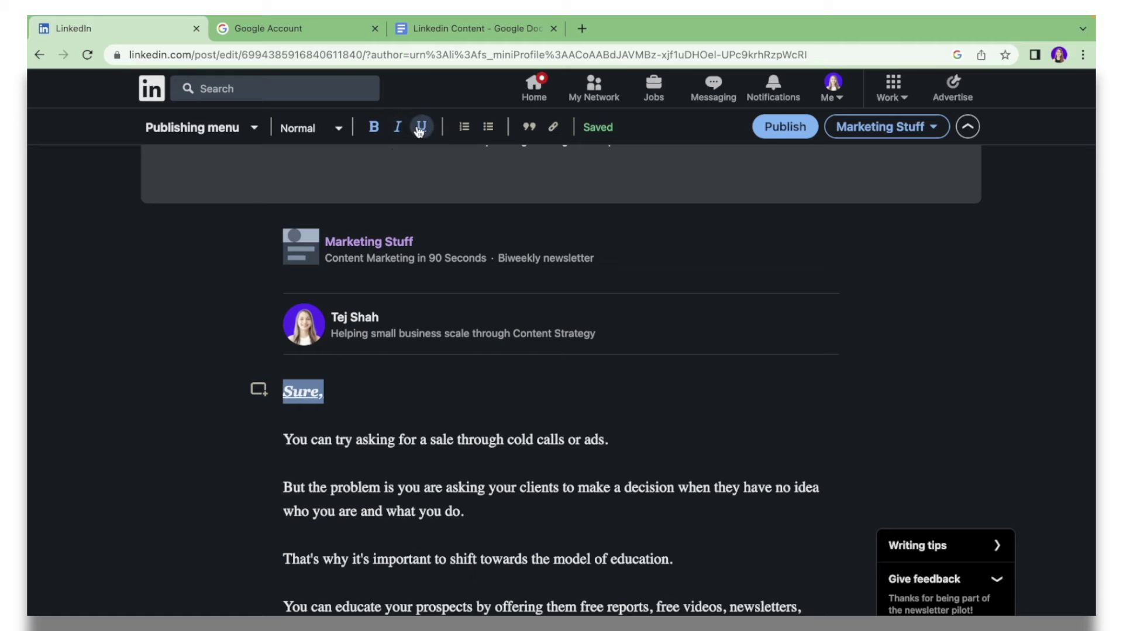
{"action": "left_click", "coordinate": [421, 127]}
{"action": "left_click", "coordinate": [557, 132]}
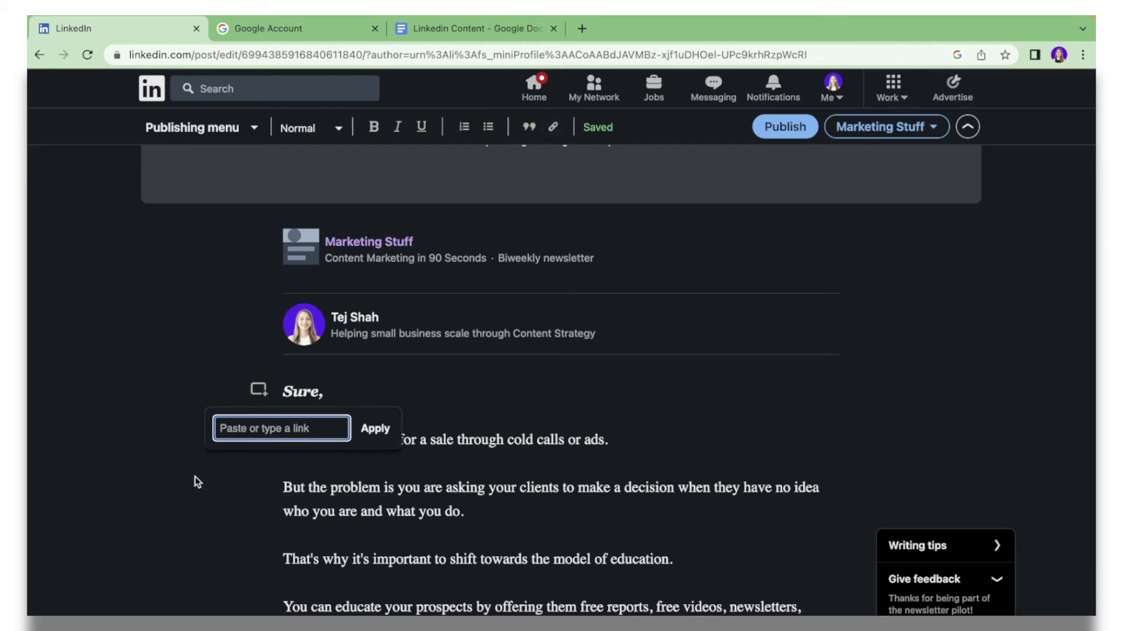
{"action": "type", "text": "www"}
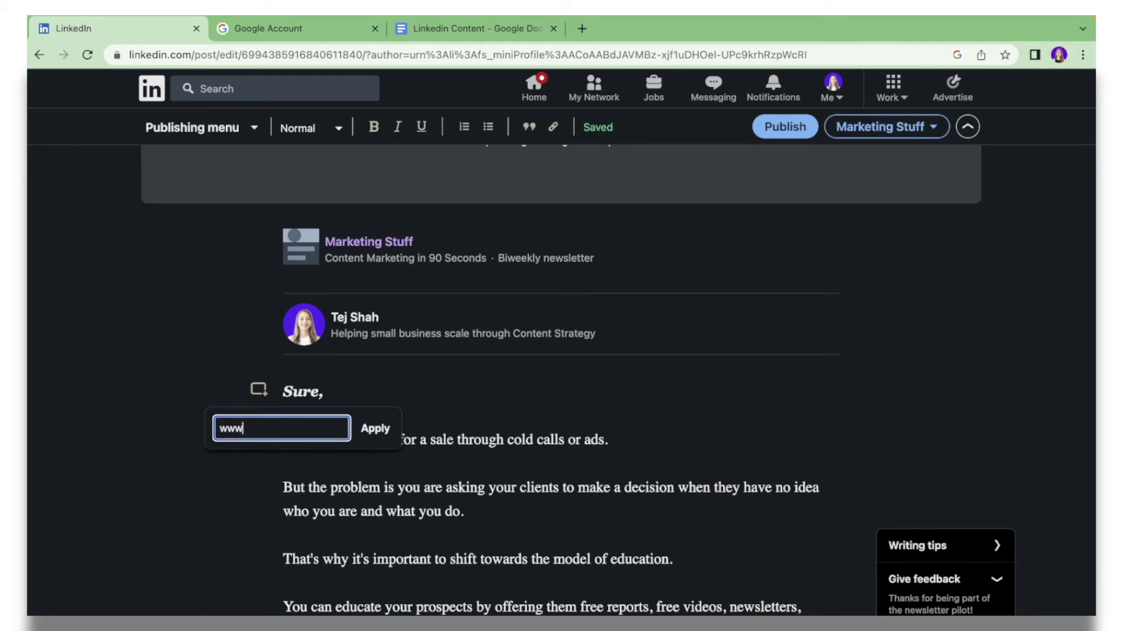
{"action": "type", "text": ".goog"}
{"action": "key", "text": "BackSpace"}
{"action": "type", "text": "oogle/"}
{"action": "key", "text": "BackSpace"}
{"action": "type", "text": ".com"}
{"action": "left_click", "coordinate": [376, 435]}
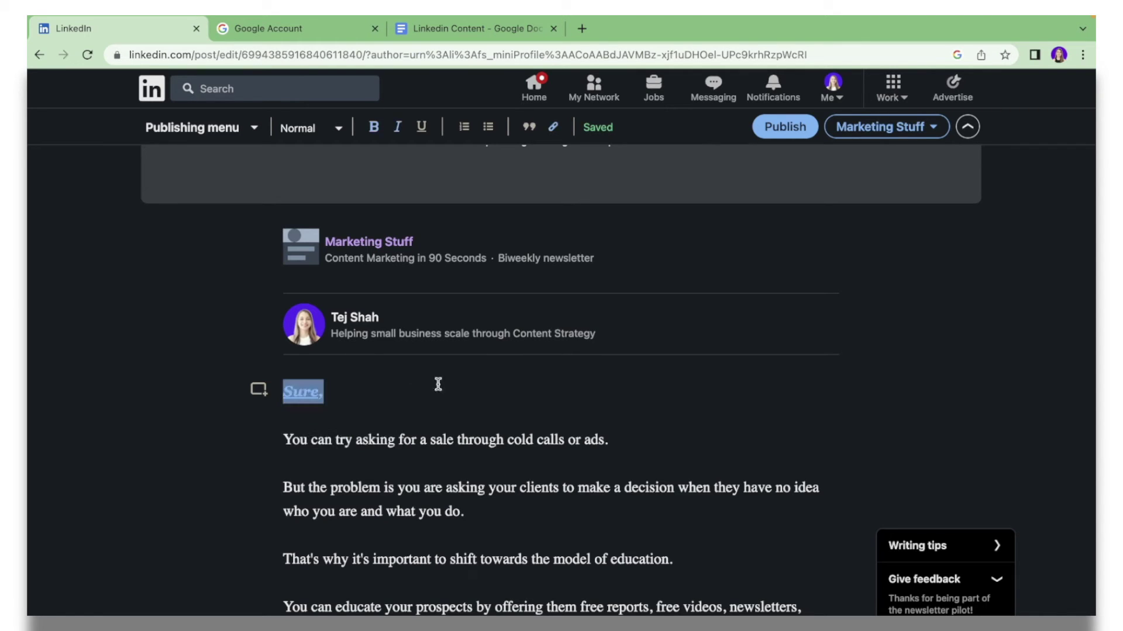
{"action": "scroll", "coordinate": [356, 327], "scroll_direction": "up", "scroll_amount": 4}
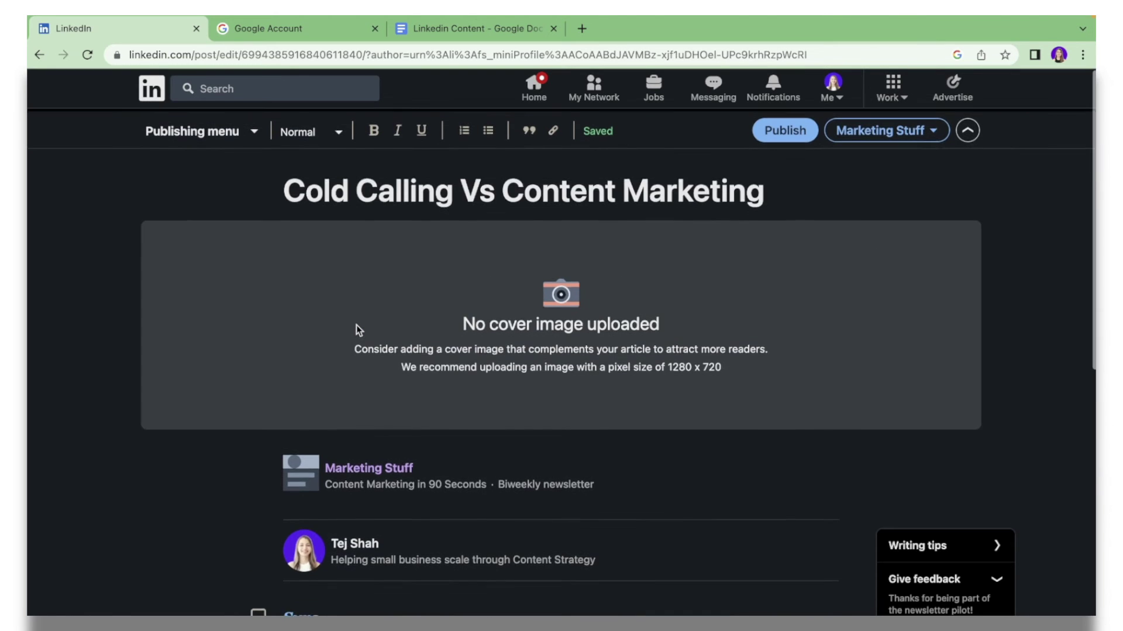
{"action": "scroll", "coordinate": [360, 327], "scroll_direction": "down", "scroll_amount": 11}
{"action": "scroll", "coordinate": [358, 329], "scroll_direction": "up", "scroll_amount": 10}
{"action": "scroll", "coordinate": [358, 330], "scroll_direction": "up", "scroll_amount": 2}
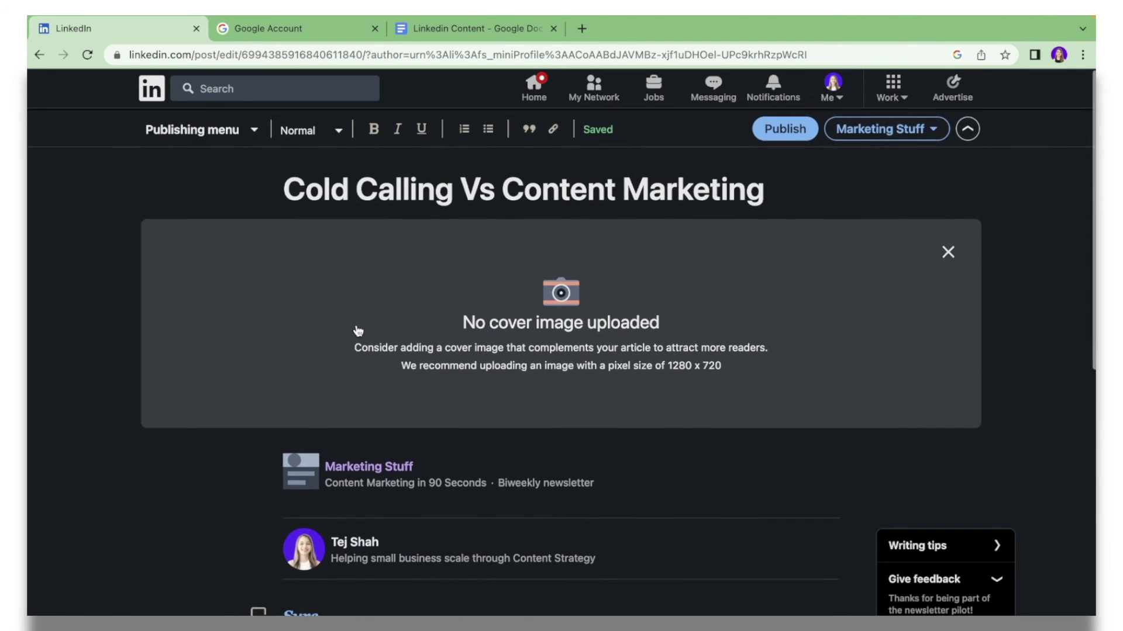
{"action": "scroll", "coordinate": [358, 331], "scroll_direction": "down", "scroll_amount": 7}
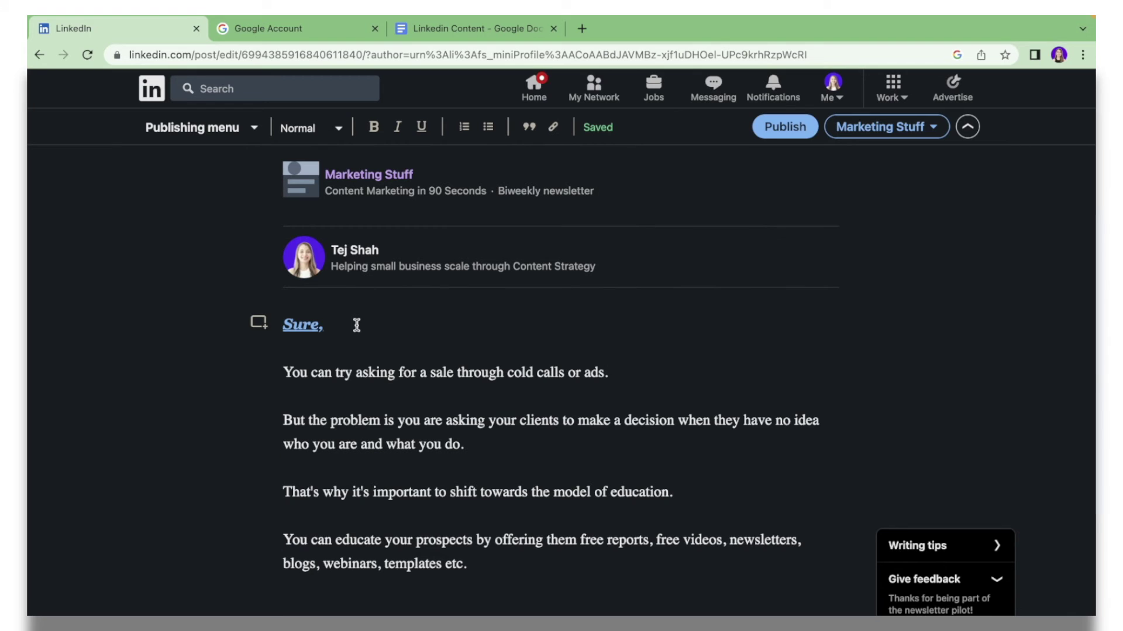
{"action": "left_click", "coordinate": [259, 299]}
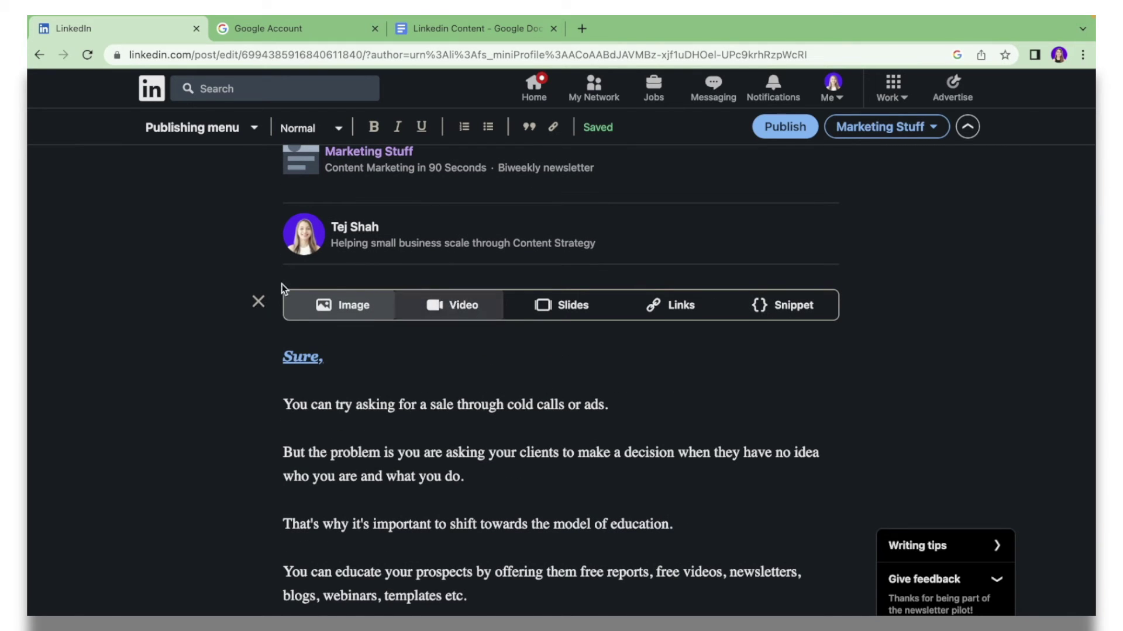
{"action": "left_click", "coordinate": [362, 306]}
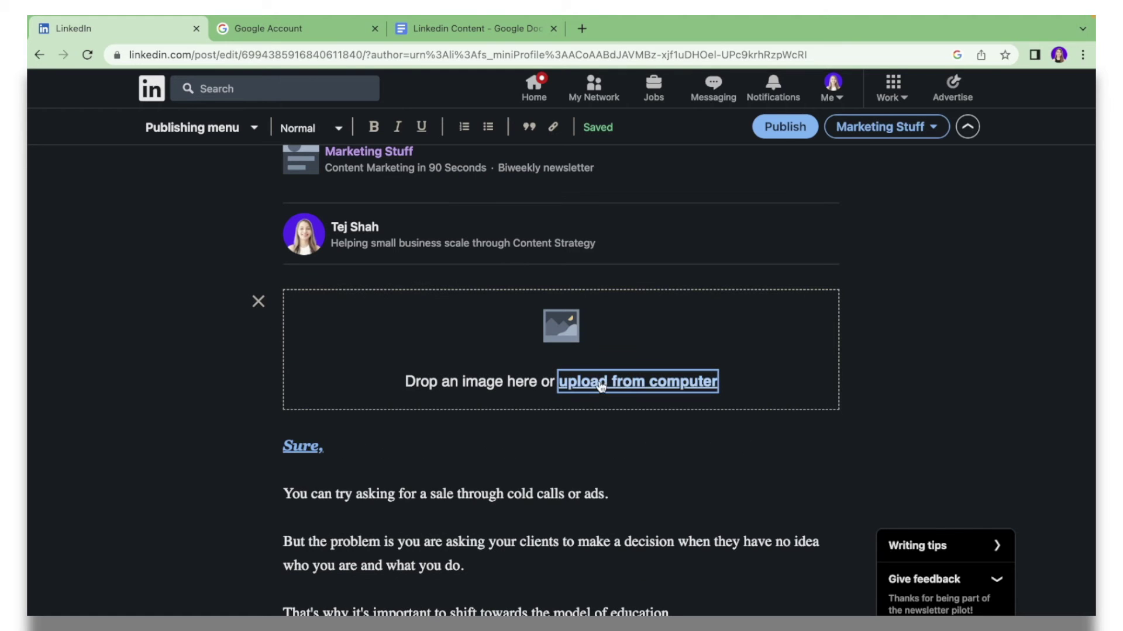
{"action": "left_click", "coordinate": [258, 302]}
{"action": "scroll", "coordinate": [258, 304], "scroll_direction": "up", "scroll_amount": 5}
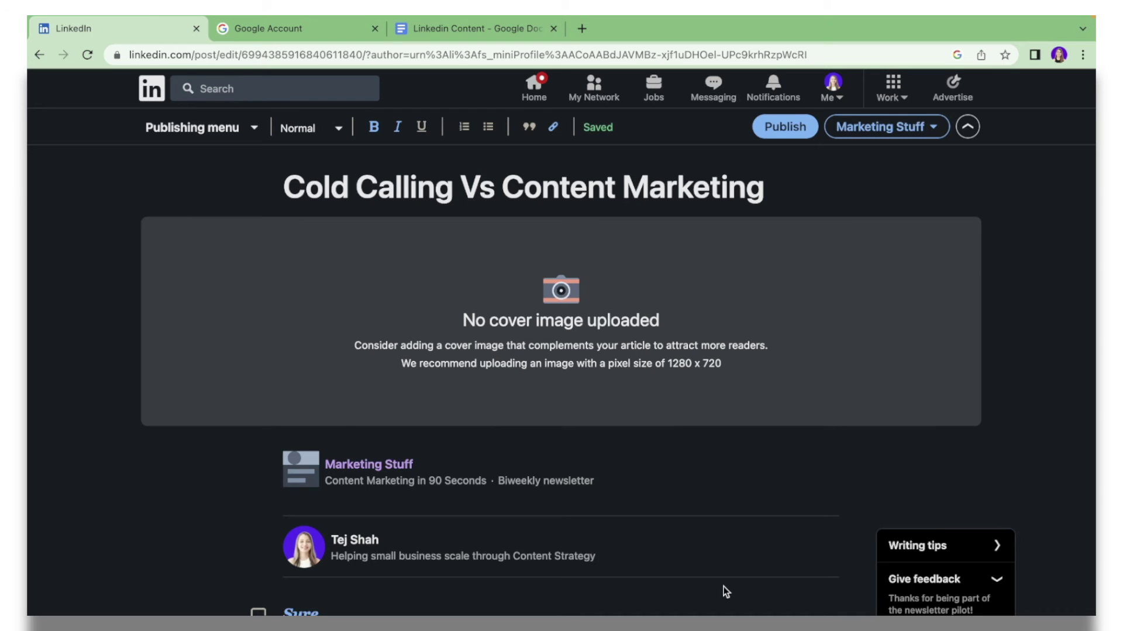
Step: Draft the share intro 'Hey, Check out my newsletter', then discard the post unpublished
{"action": "left_click", "coordinate": [790, 134]}
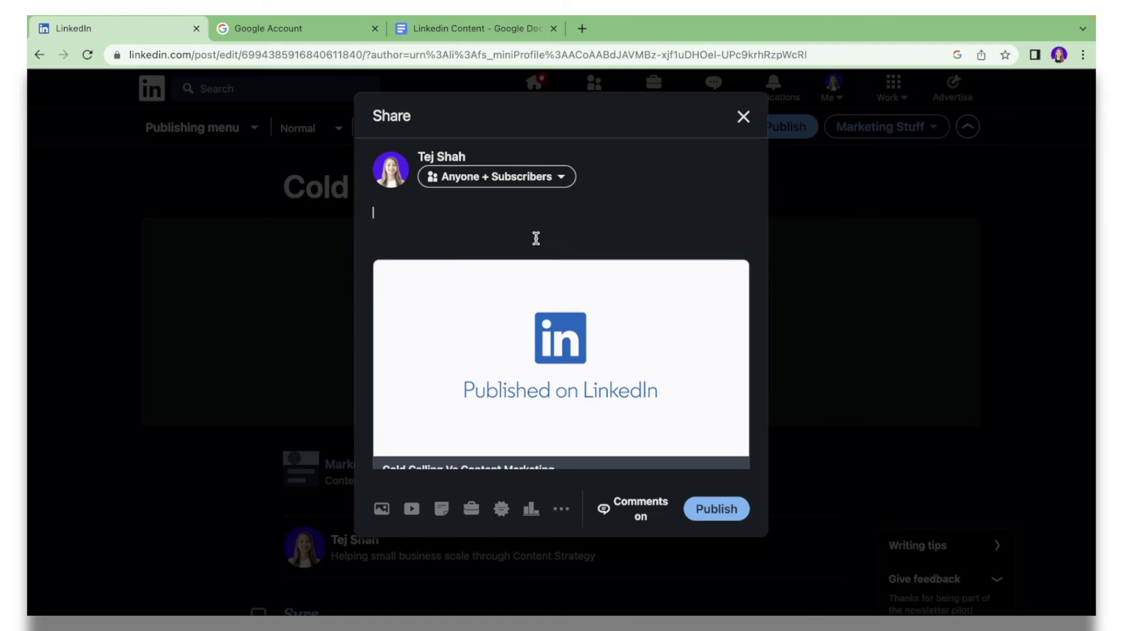
{"action": "scroll", "coordinate": [536, 237], "scroll_direction": "down", "scroll_amount": 1}
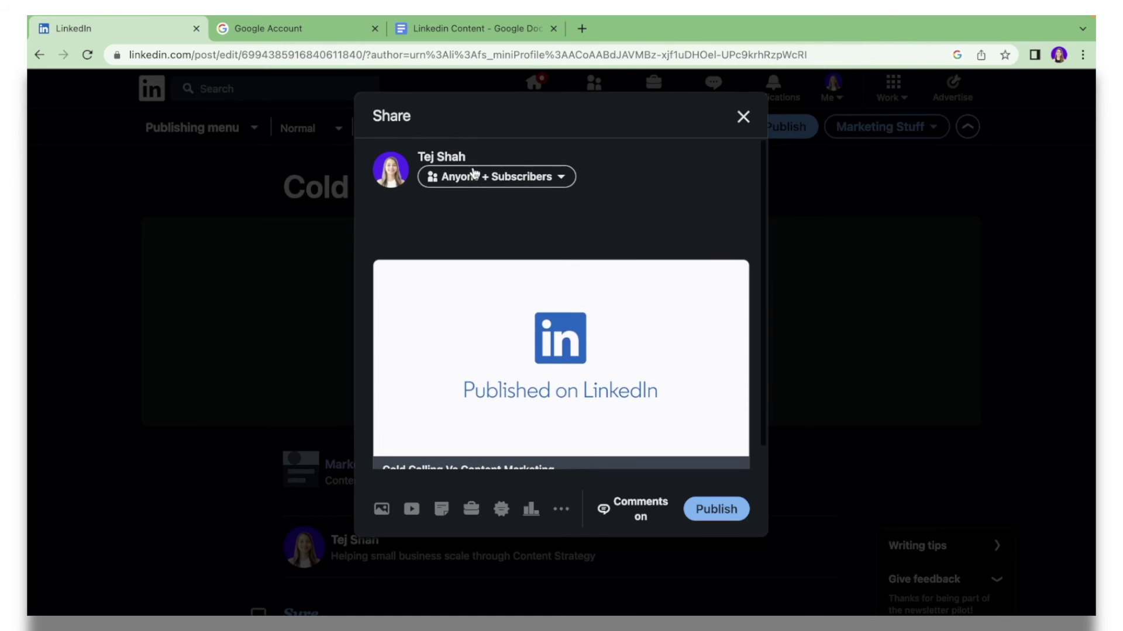
{"action": "scroll", "coordinate": [606, 452], "scroll_direction": "down", "scroll_amount": 1}
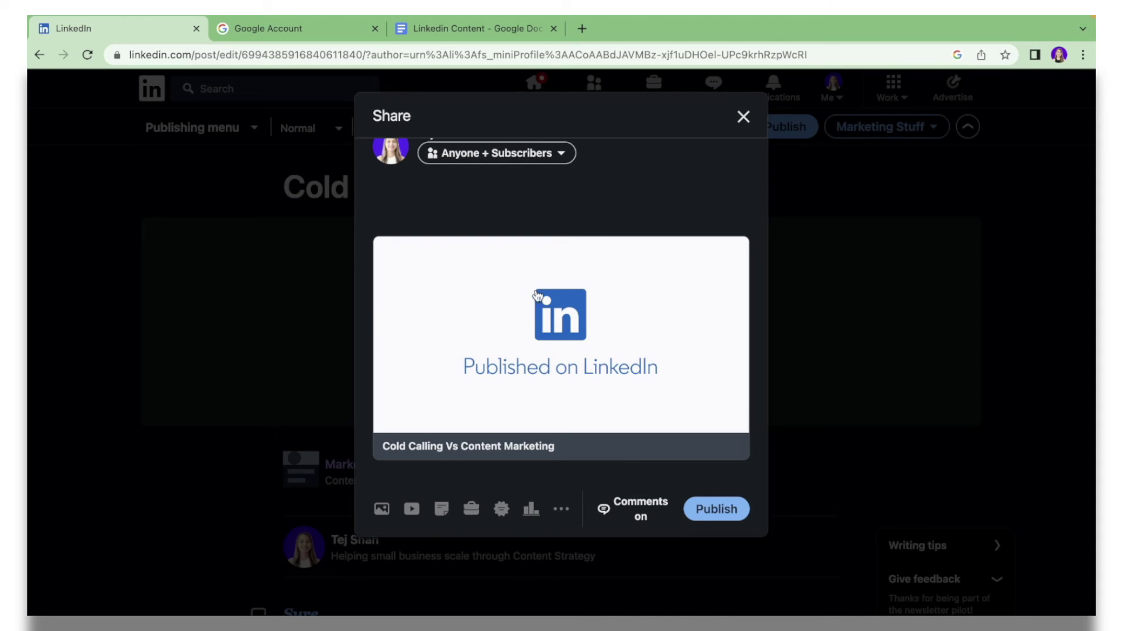
{"action": "scroll", "coordinate": [413, 368], "scroll_direction": "up", "scroll_amount": 1}
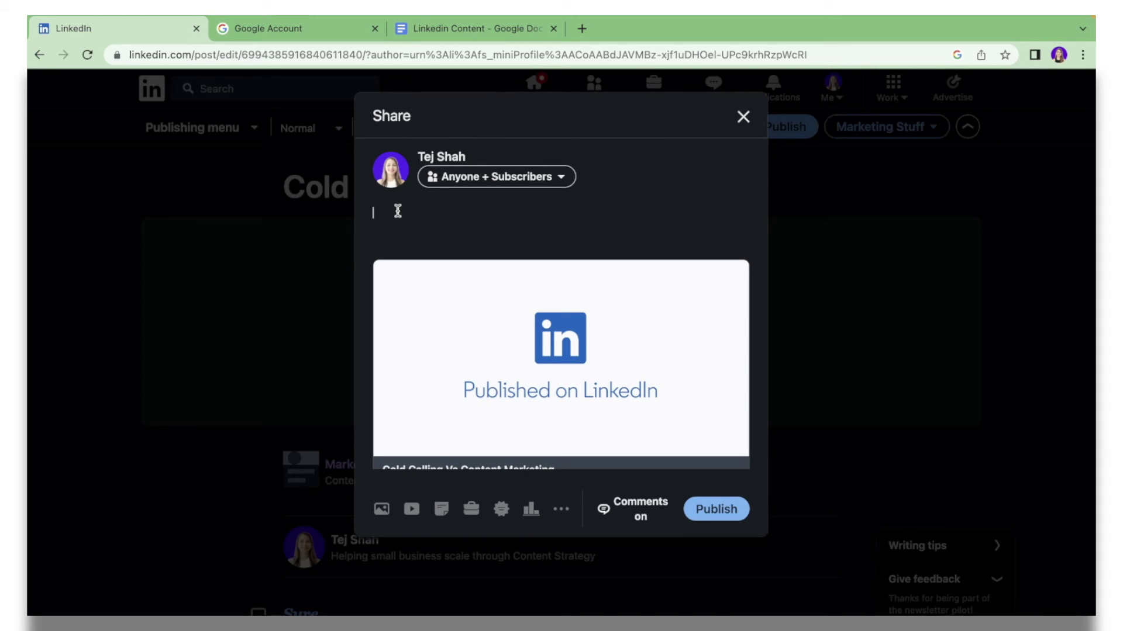
{"action": "type", "text": "Hey, Check out my newsletter"}
{"action": "left_click", "coordinate": [742, 115]}
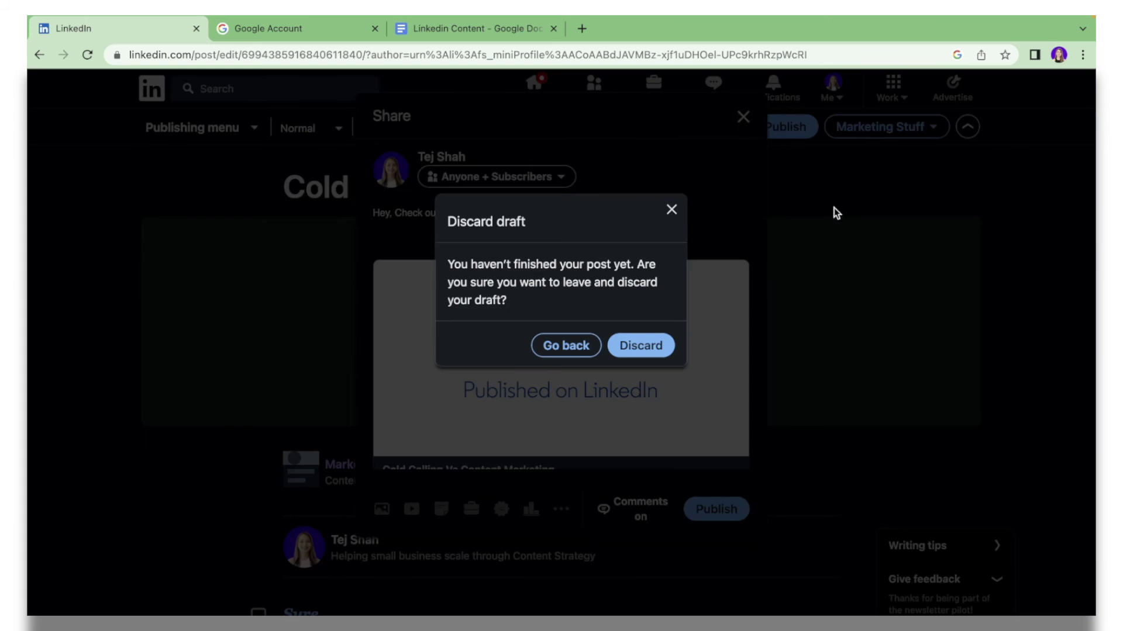
{"action": "left_click", "coordinate": [641, 345]}
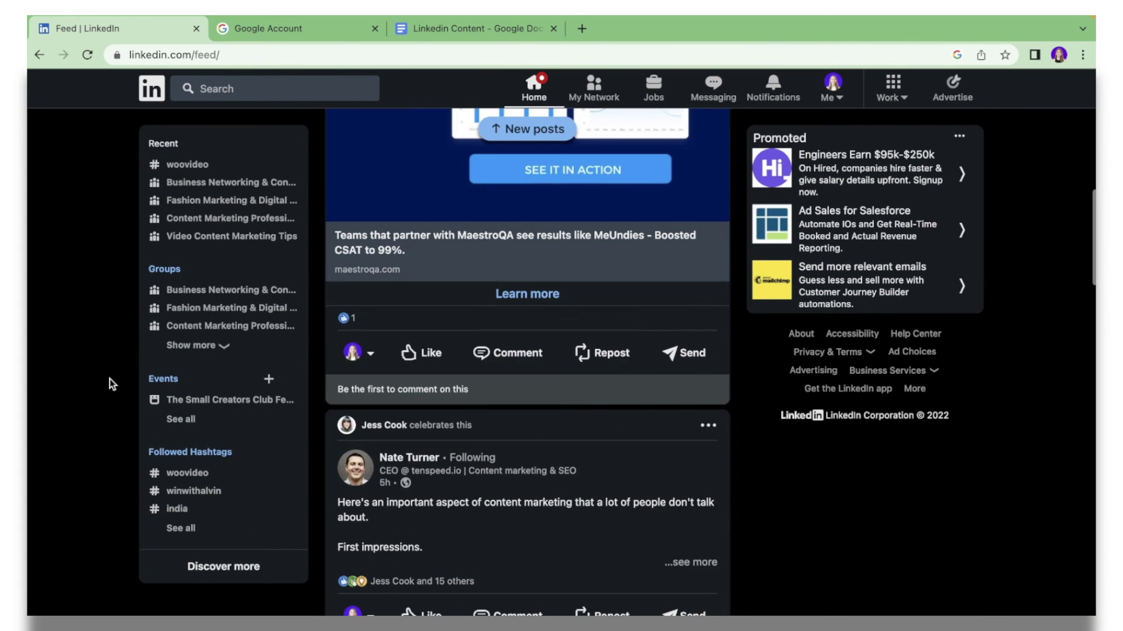
Step: Open Marketing Stuff from My Network's Newsletters list and scroll through its editions
{"action": "left_click", "coordinate": [223, 575]}
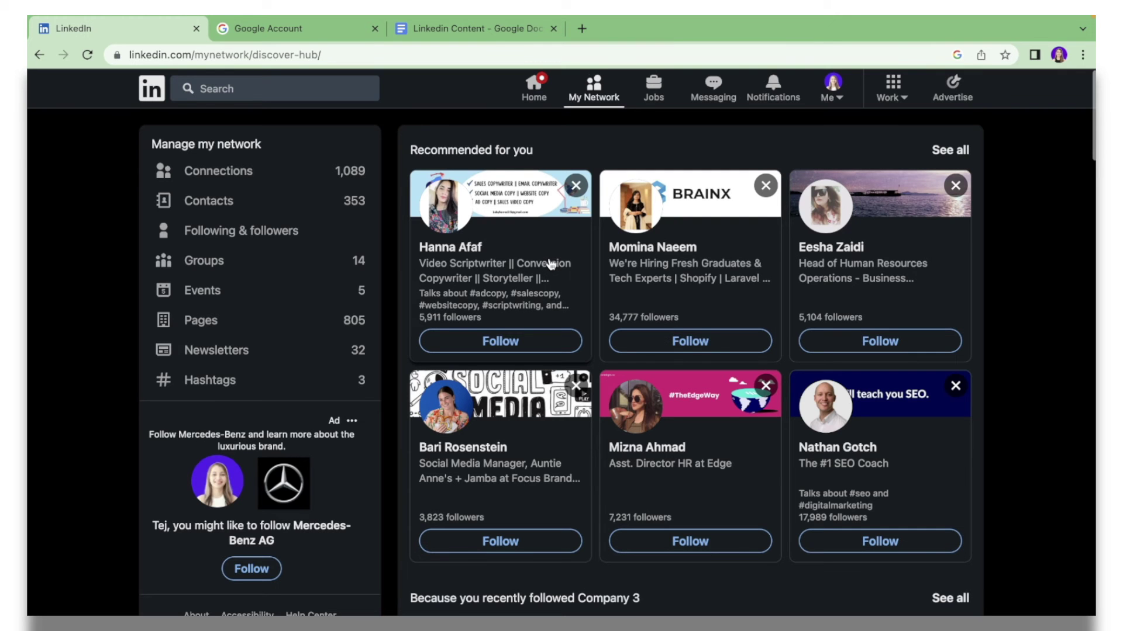
{"action": "left_click", "coordinate": [201, 355]}
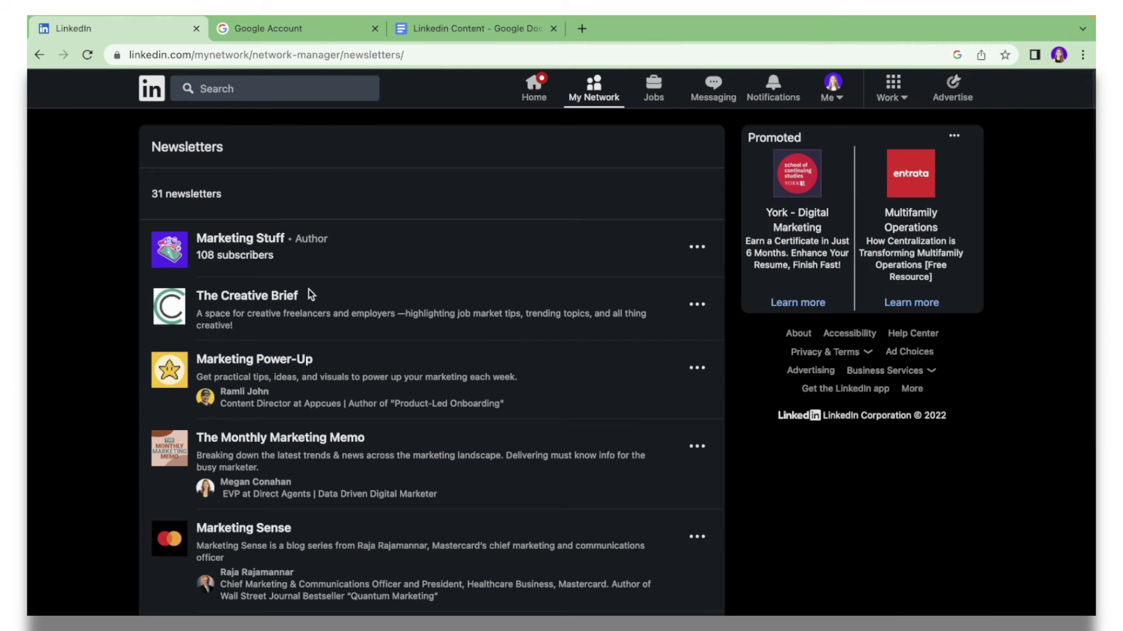
{"action": "left_click", "coordinate": [243, 237]}
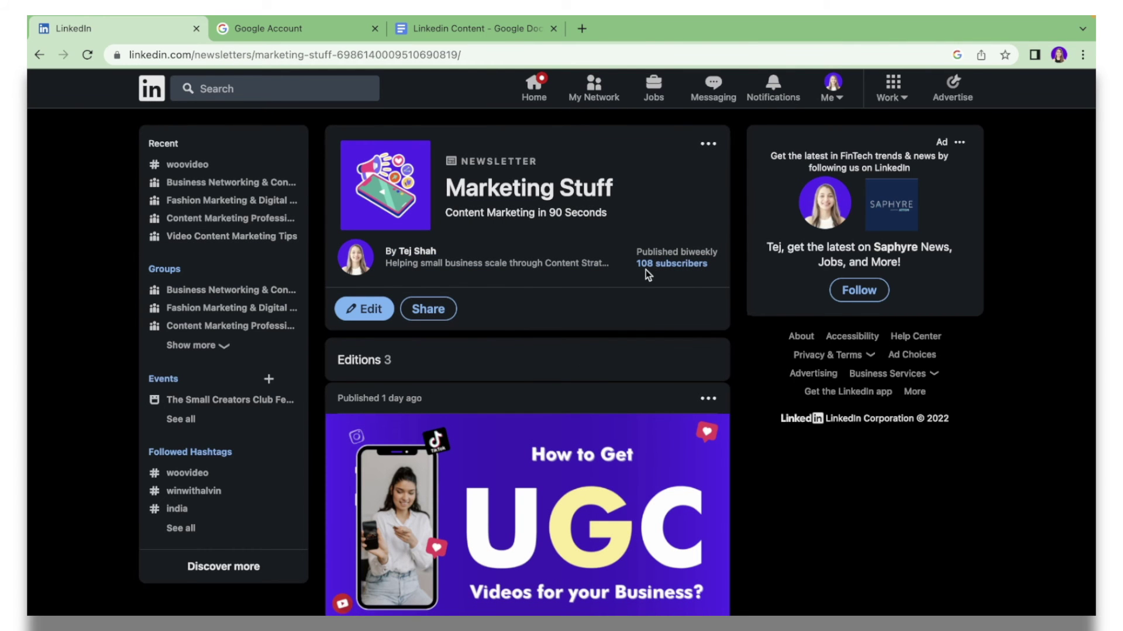
{"action": "scroll", "coordinate": [409, 252], "scroll_direction": "down", "scroll_amount": 8}
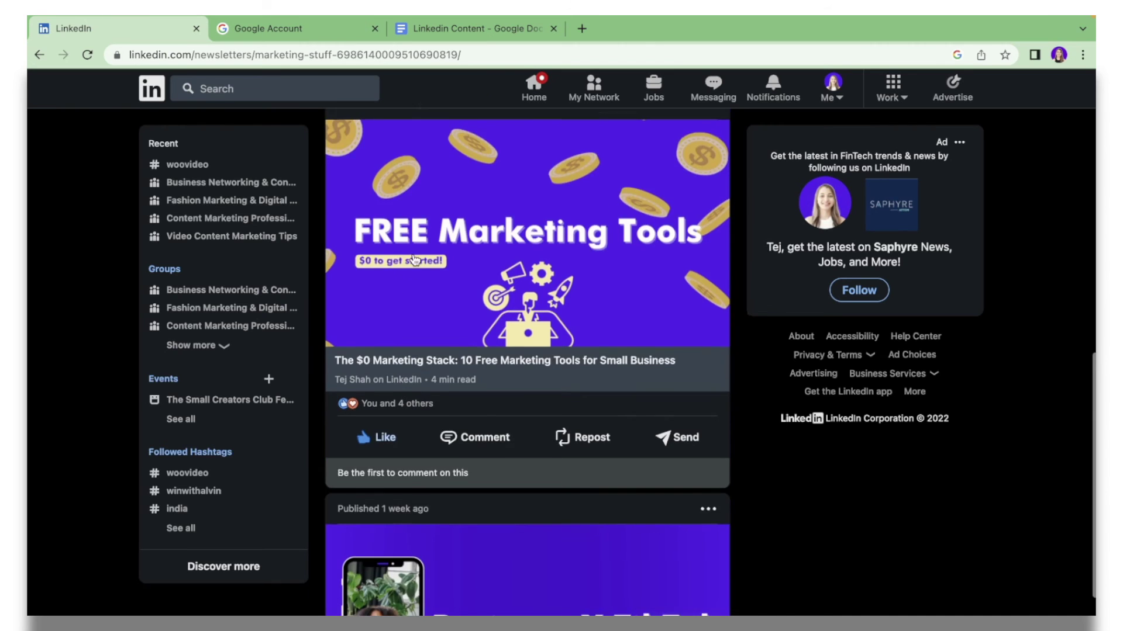
{"action": "scroll", "coordinate": [412, 254], "scroll_direction": "up", "scroll_amount": 10}
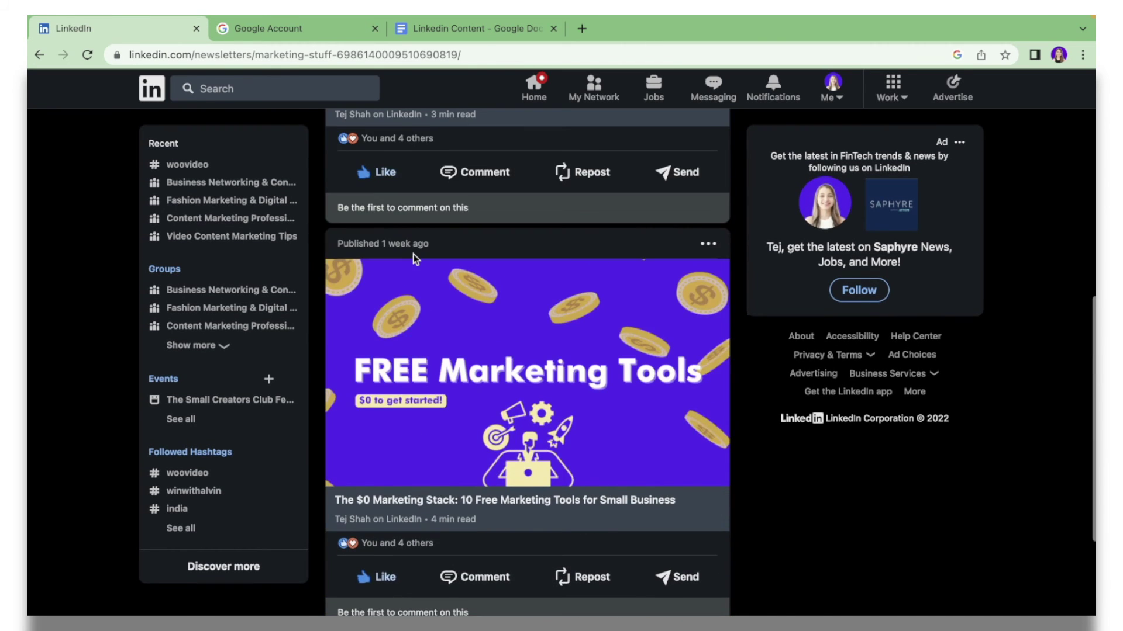
{"action": "scroll", "coordinate": [482, 364], "scroll_direction": "down", "scroll_amount": 4}
{"action": "scroll", "coordinate": [483, 364], "scroll_direction": "down", "scroll_amount": 3}
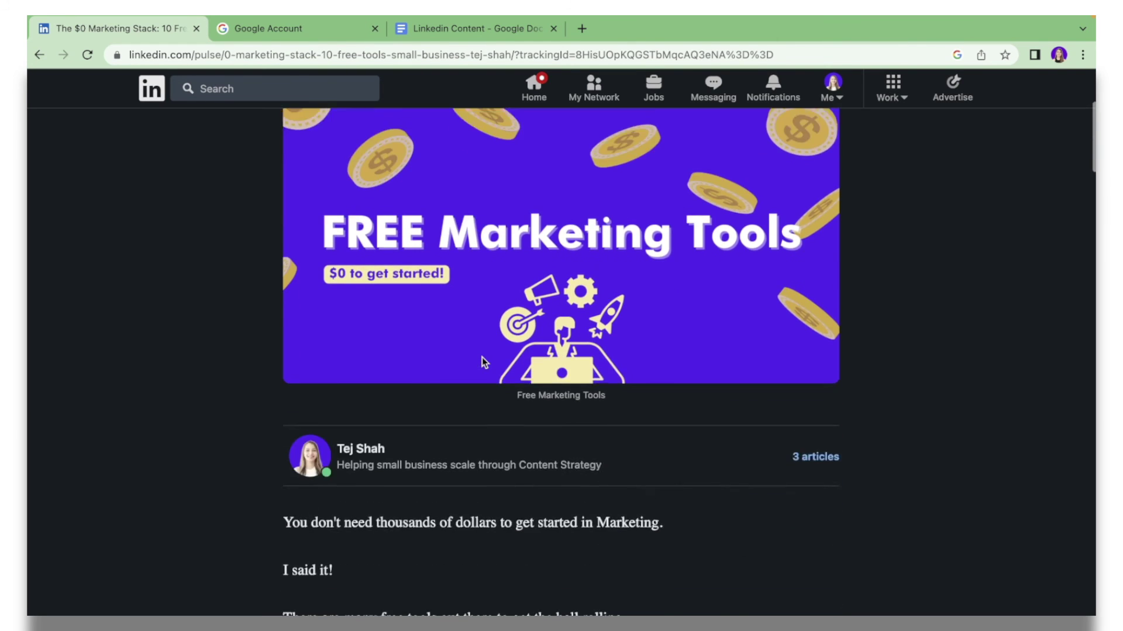
Step: Scroll through 'The $0 Marketing Stack' edition to the end and back up
{"action": "scroll", "coordinate": [481, 357], "scroll_direction": "down", "scroll_amount": 18}
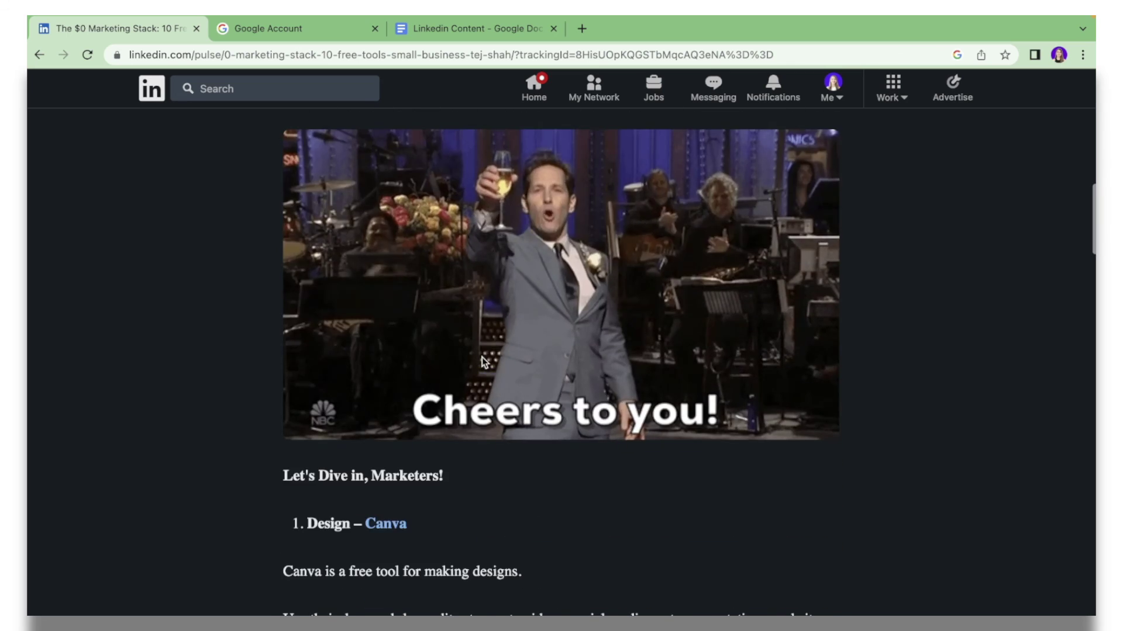
{"action": "scroll", "coordinate": [482, 358], "scroll_direction": "down", "scroll_amount": 5}
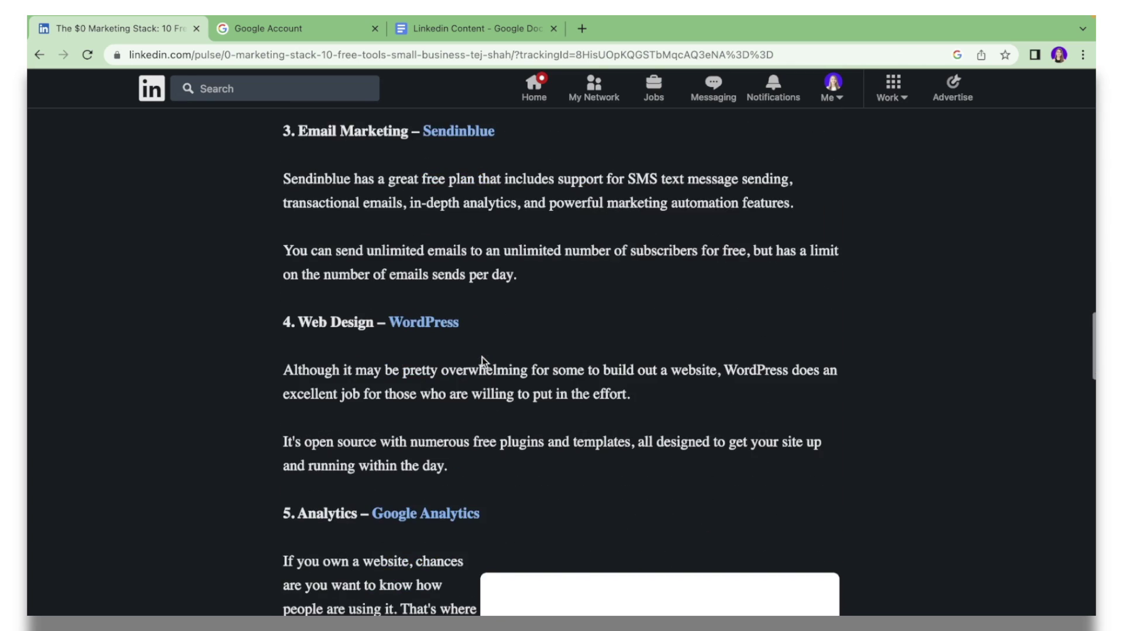
{"action": "scroll", "coordinate": [482, 357], "scroll_direction": "down", "scroll_amount": 7}
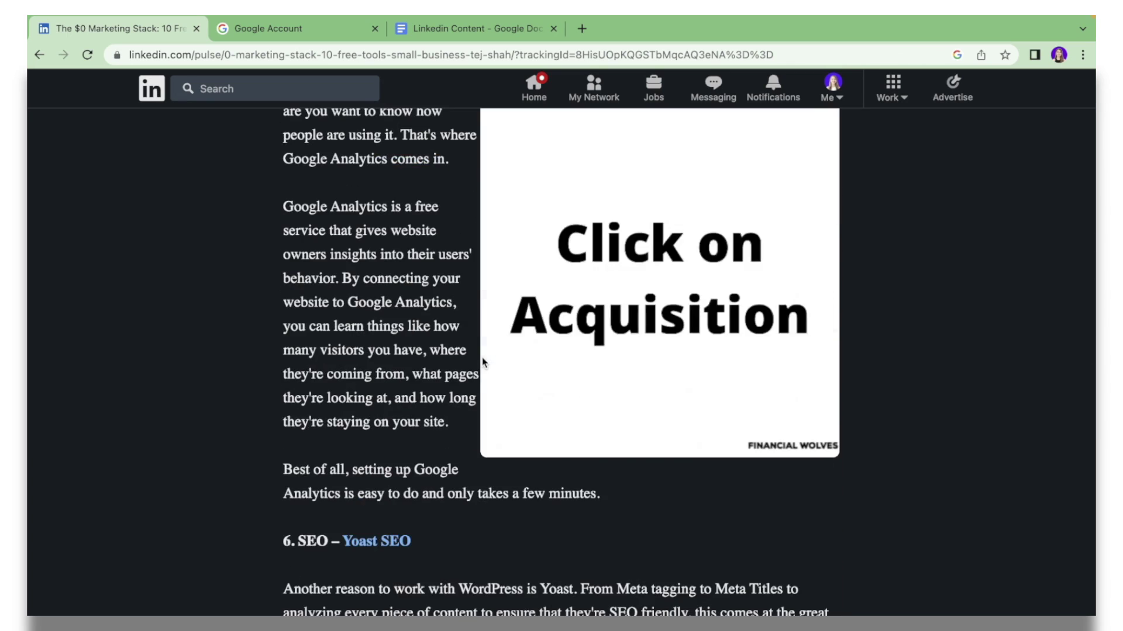
{"action": "scroll", "coordinate": [483, 361], "scroll_direction": "down", "scroll_amount": 15}
{"action": "scroll", "coordinate": [482, 357], "scroll_direction": "down", "scroll_amount": 11}
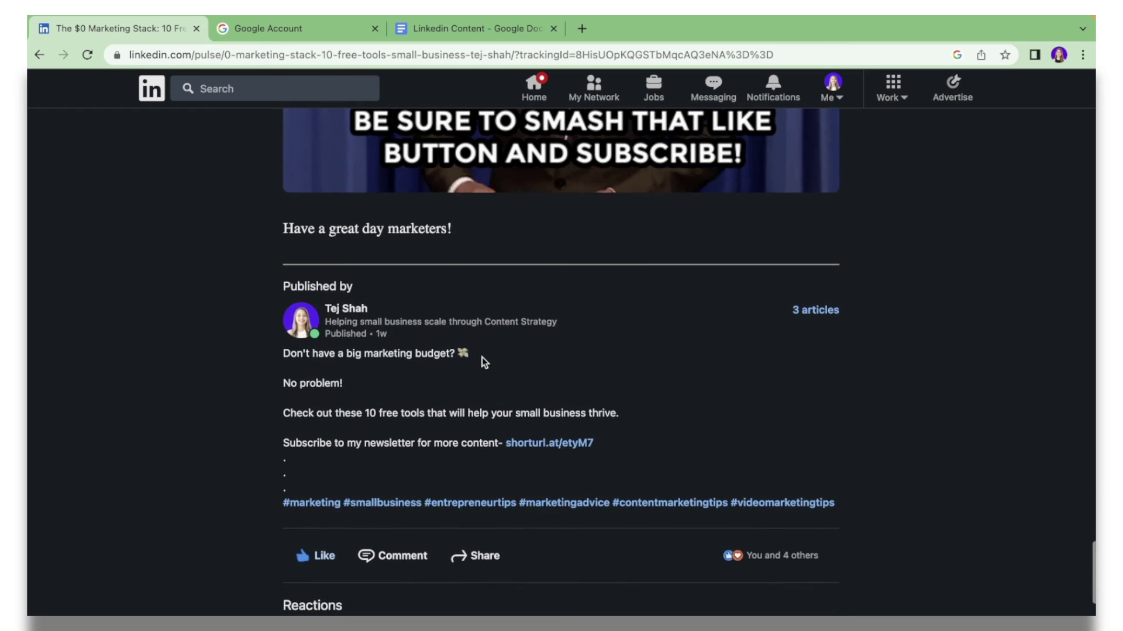
{"action": "scroll", "coordinate": [625, 360], "scroll_direction": "up", "scroll_amount": 20}
{"action": "scroll", "coordinate": [625, 360], "scroll_direction": "up", "scroll_amount": 8}
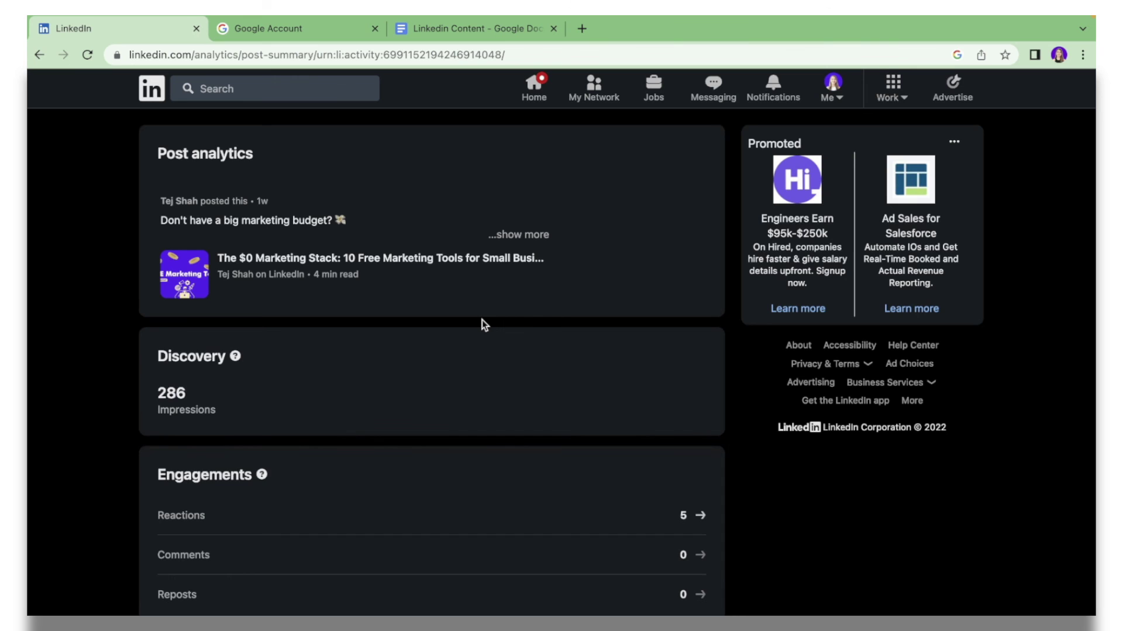
Step: Scroll the post analytics and switch viewer demographics from Job titles to Locations
{"action": "scroll", "coordinate": [482, 325], "scroll_direction": "down", "scroll_amount": 4}
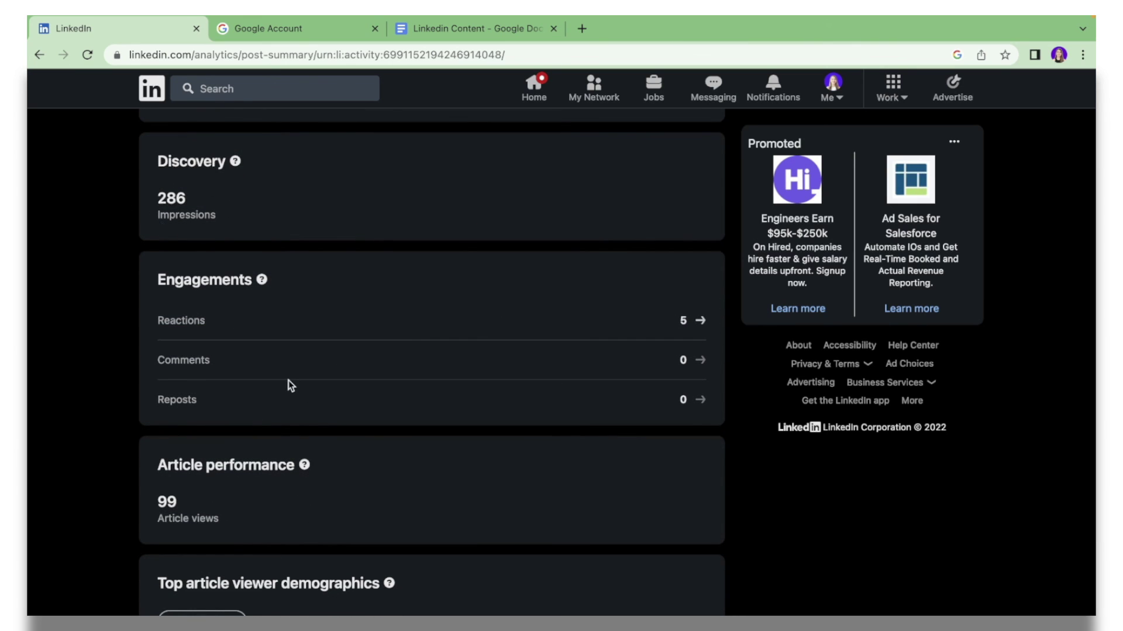
{"action": "scroll", "coordinate": [289, 380], "scroll_direction": "down", "scroll_amount": 2}
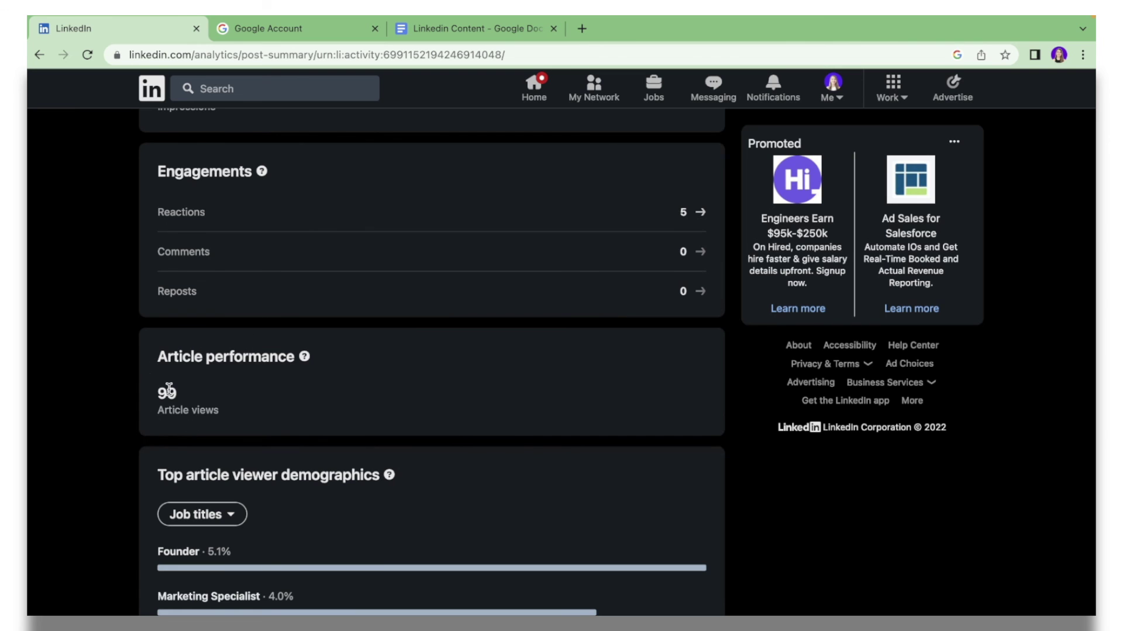
{"action": "scroll", "coordinate": [234, 392], "scroll_direction": "down", "scroll_amount": 2}
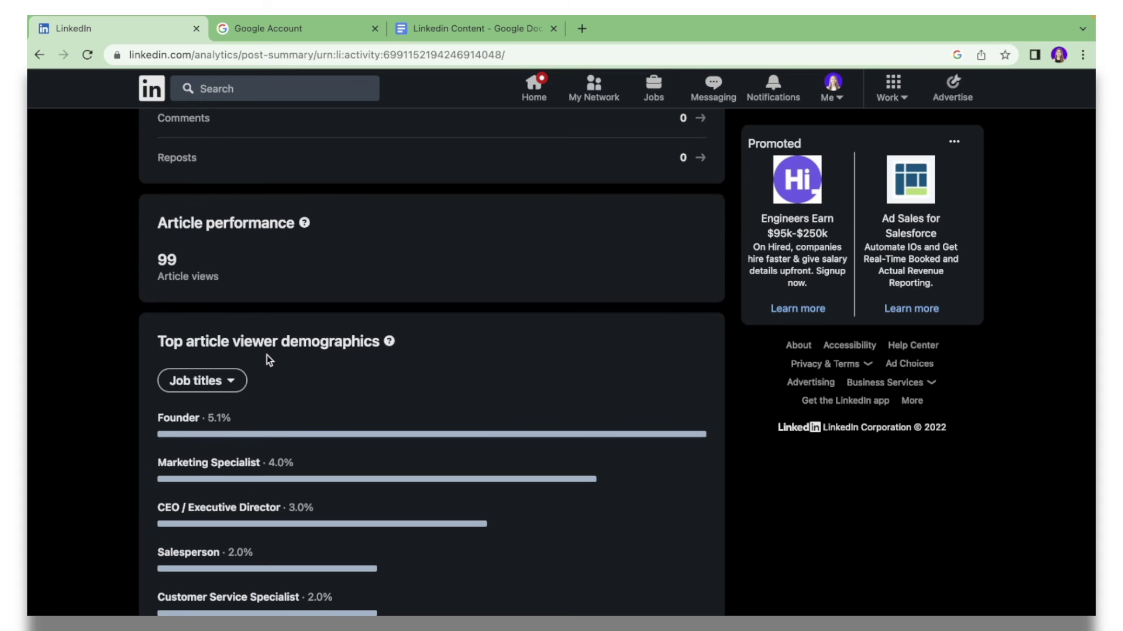
{"action": "left_click", "coordinate": [233, 389]}
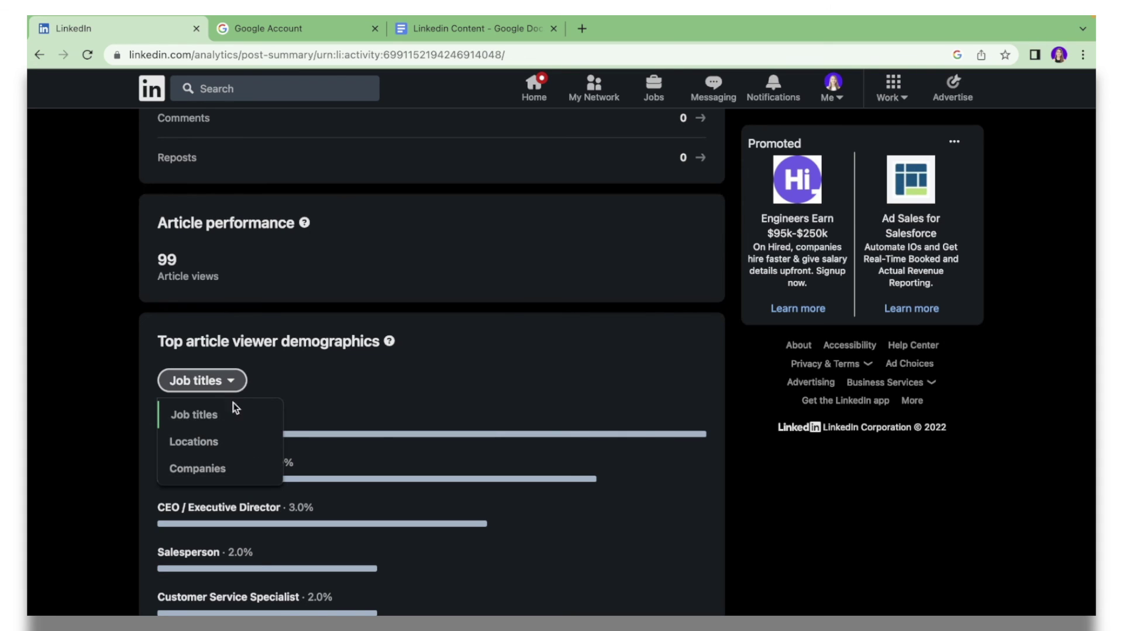
{"action": "left_click", "coordinate": [210, 440]}
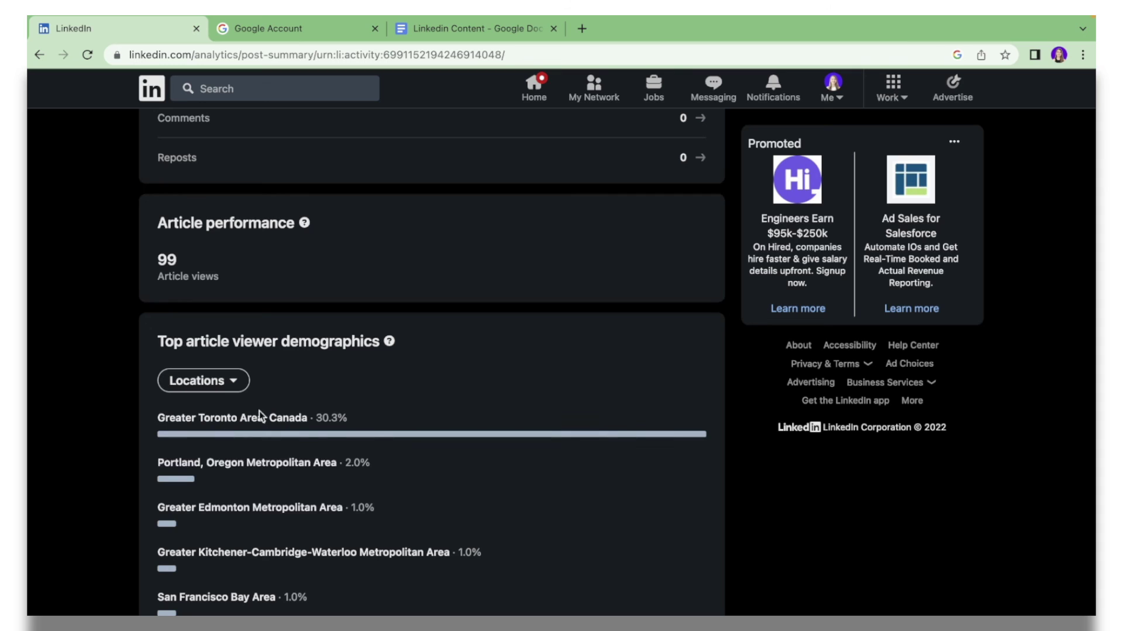